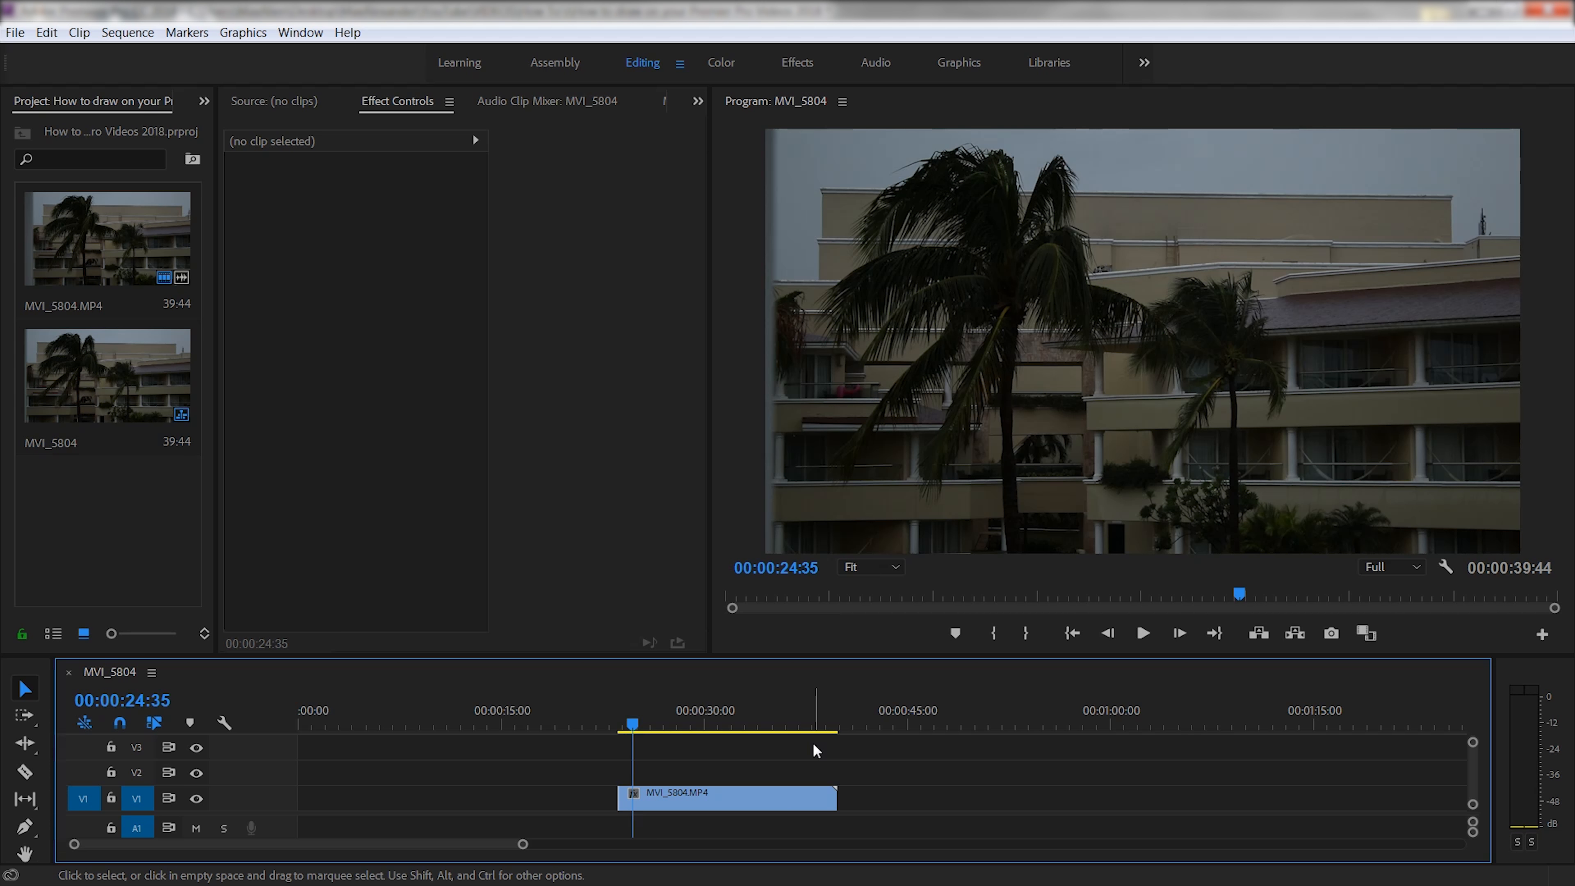
- Raise the timeline divider to show a fourth video track, dismissing the Project panel's New Item menu
drag(287, 652, 292, 613)
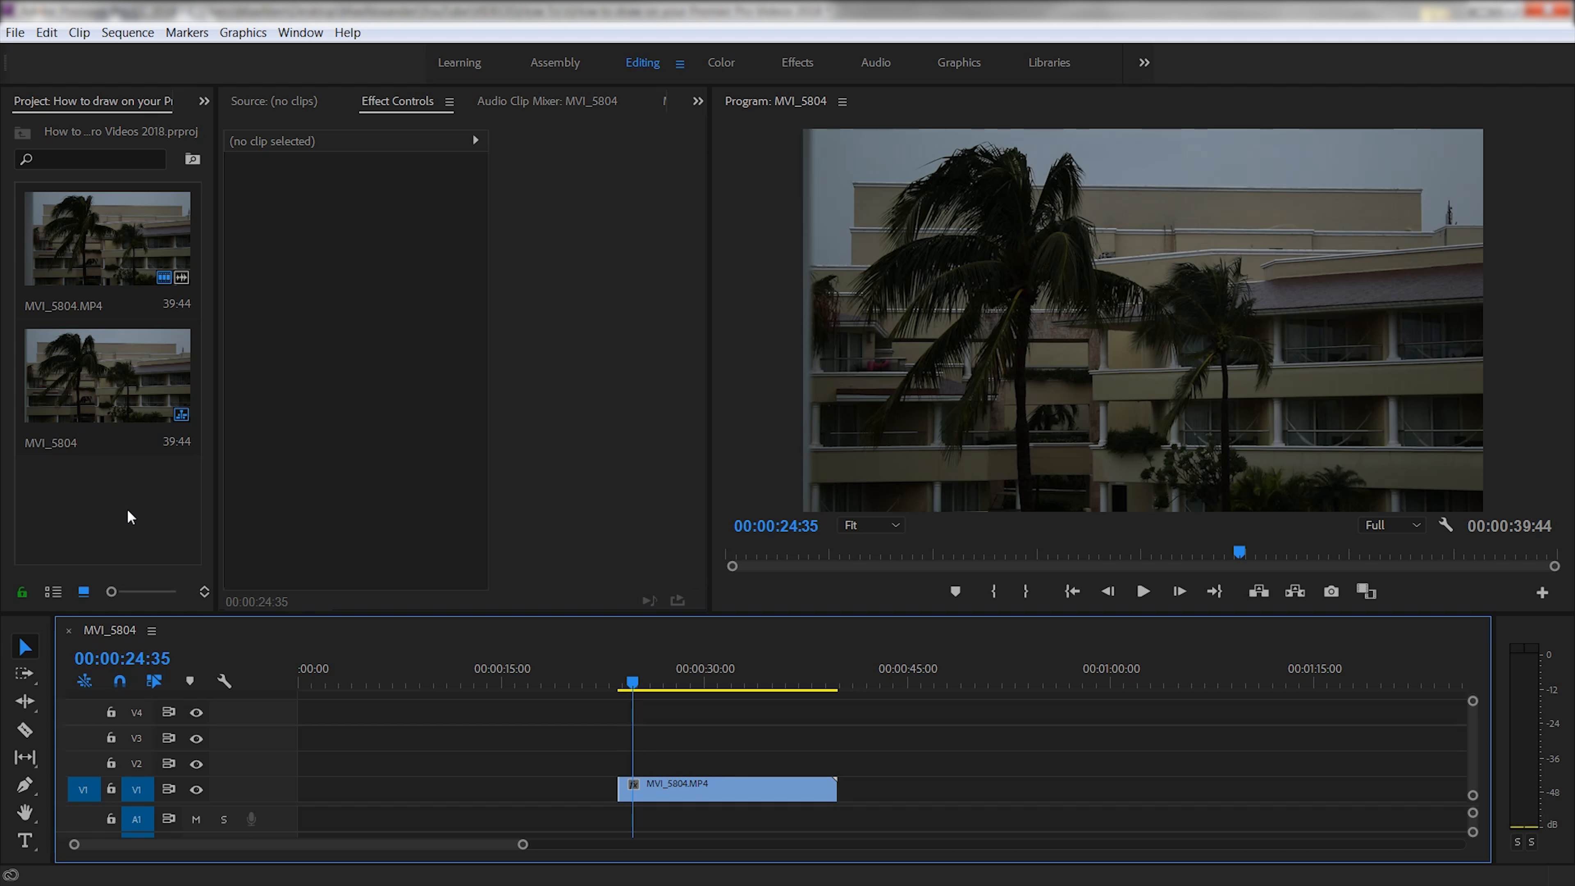
right_click(116, 488)
mouse_move(193, 566)
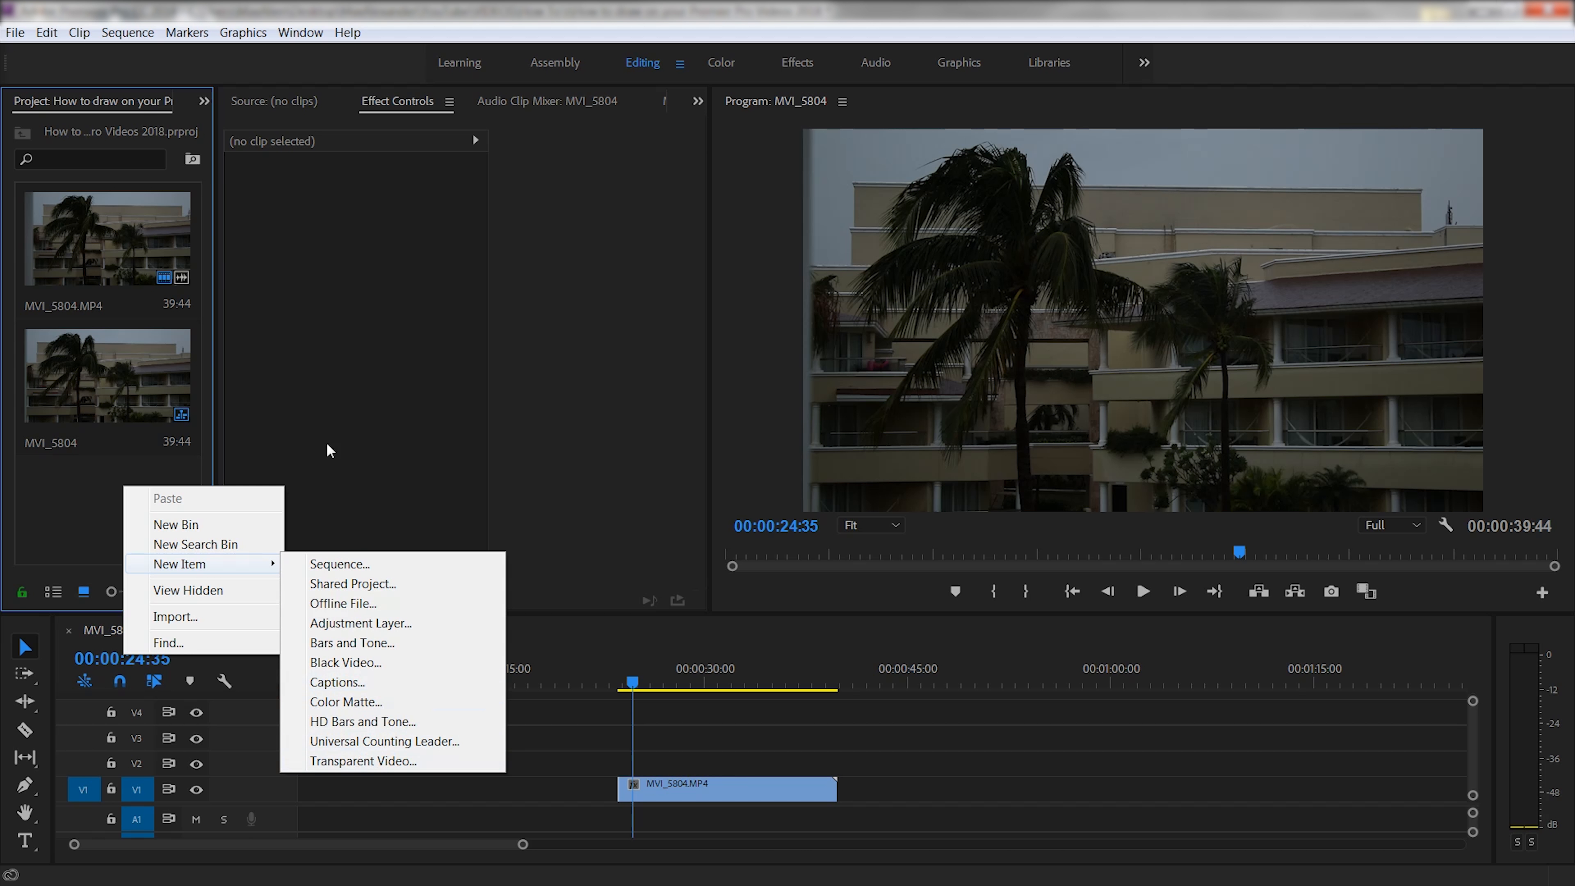
click(73, 500)
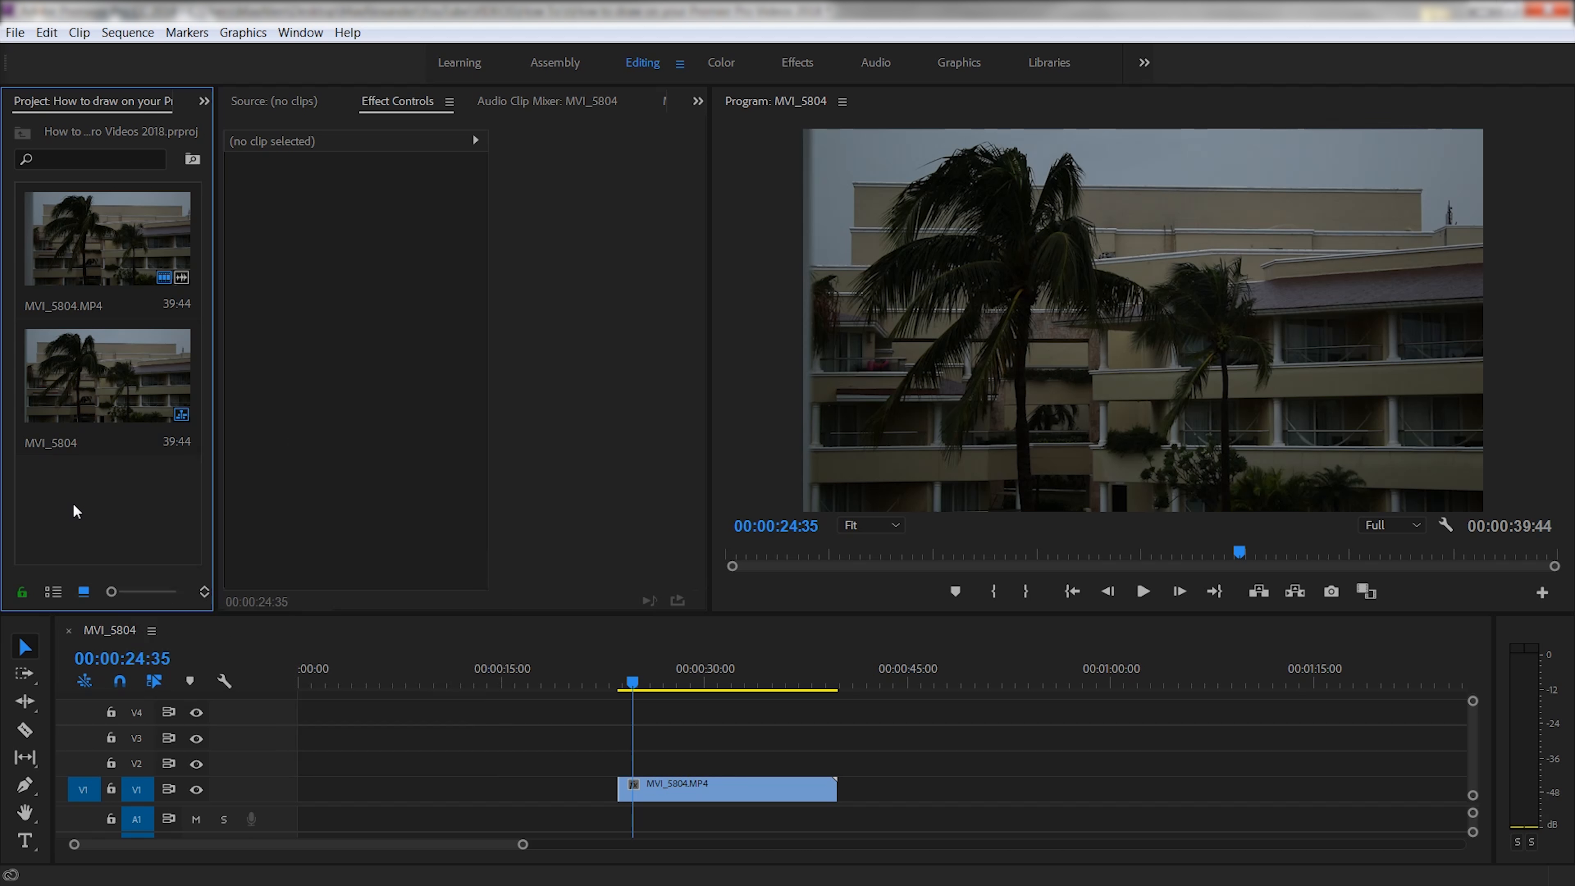
- Create a new legacy title with default settings named Title 04 from the File > New menu
click(15, 32)
mouse_move(149, 54)
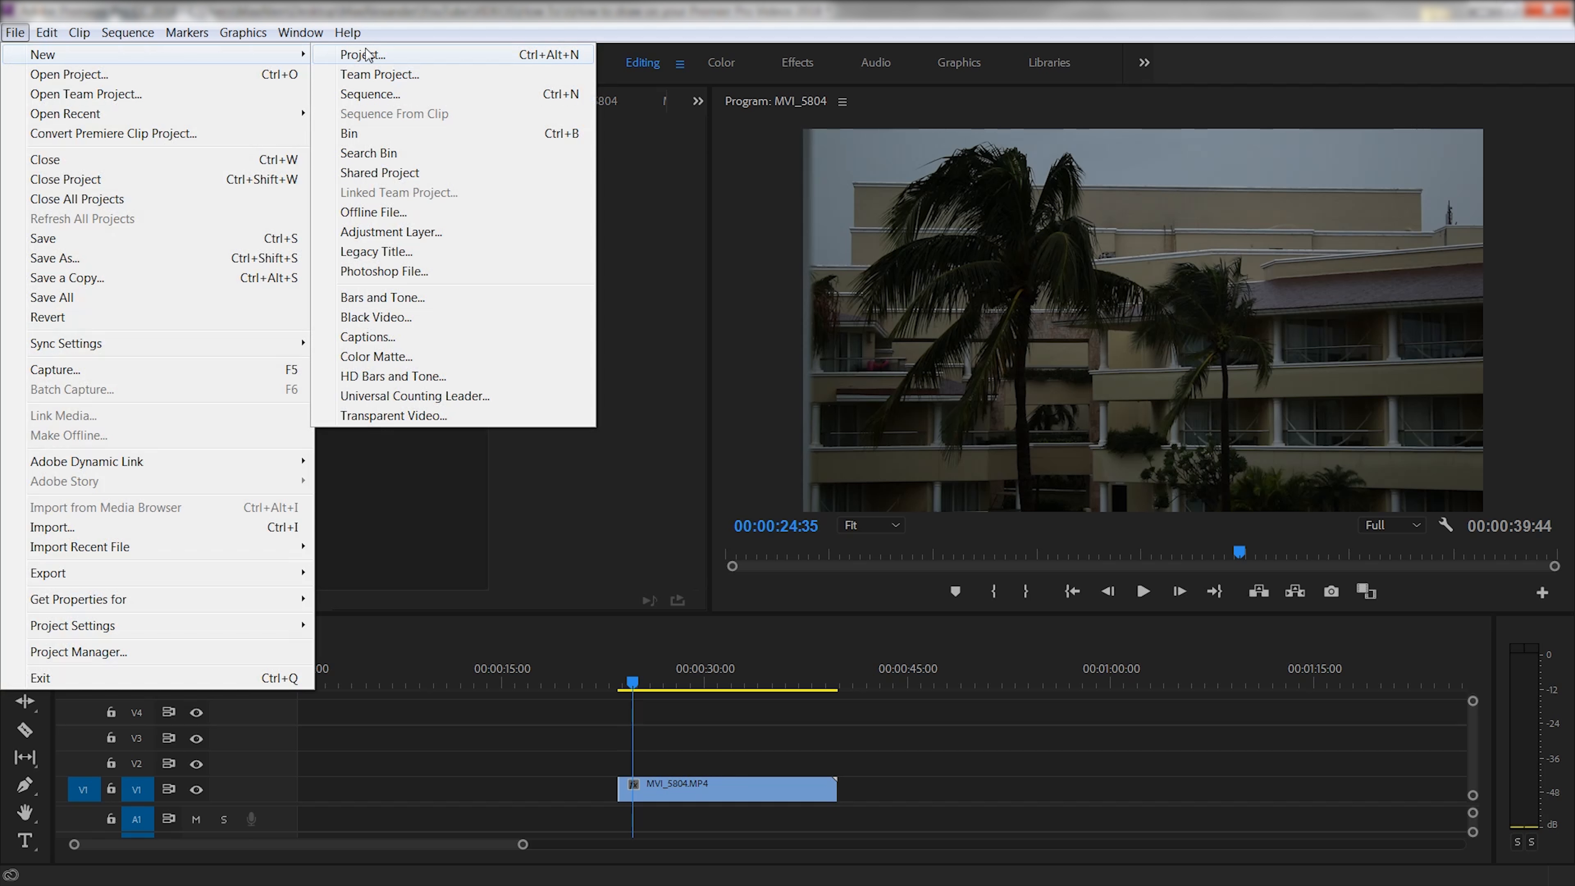
click(397, 251)
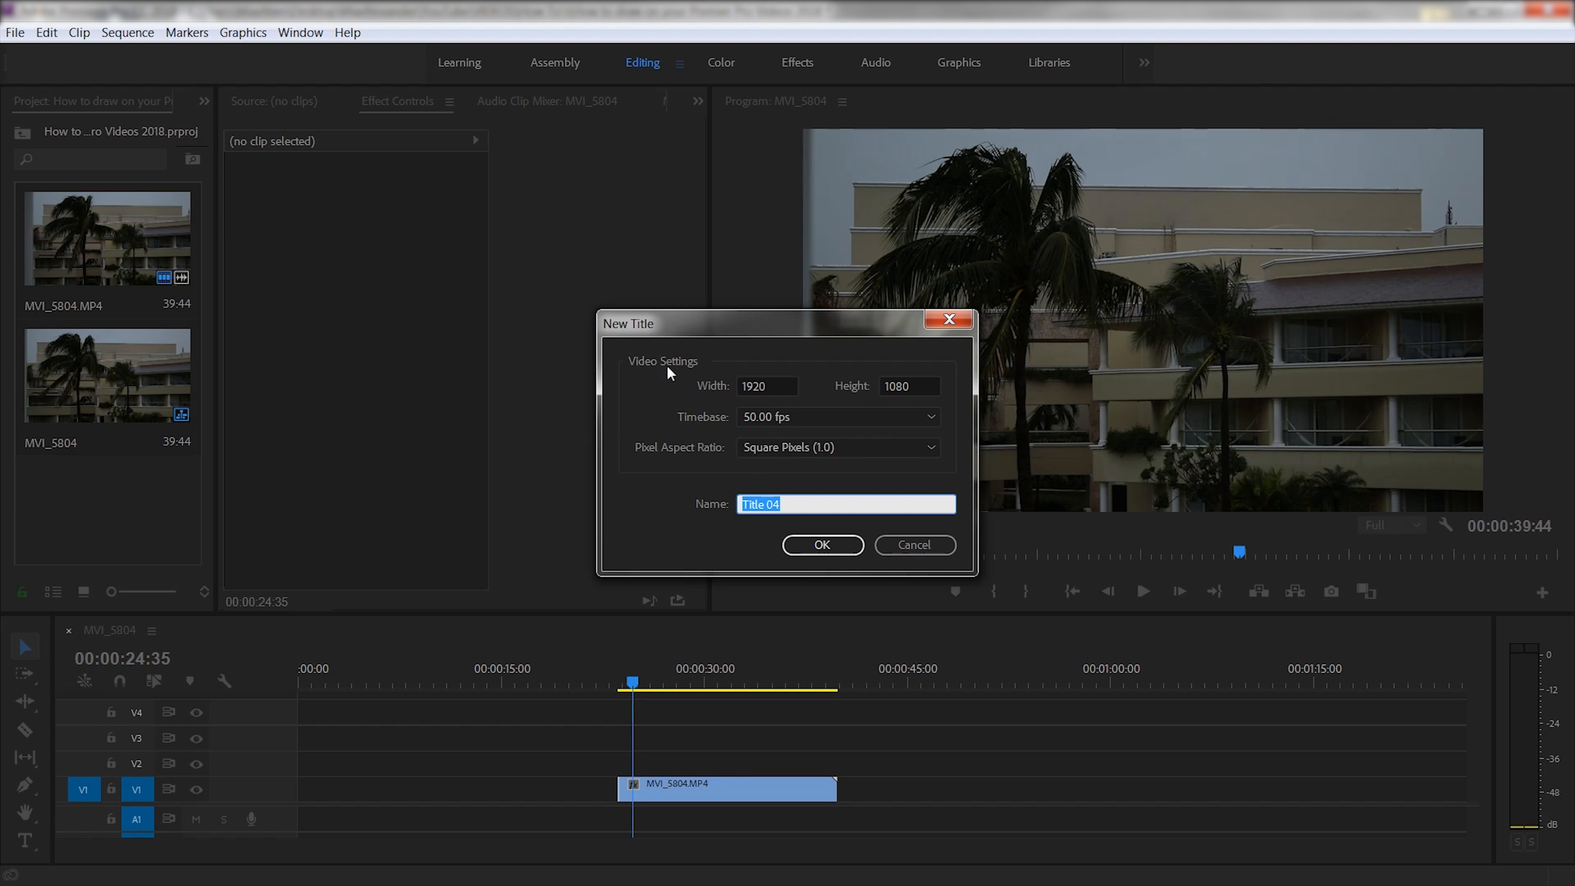
click(819, 546)
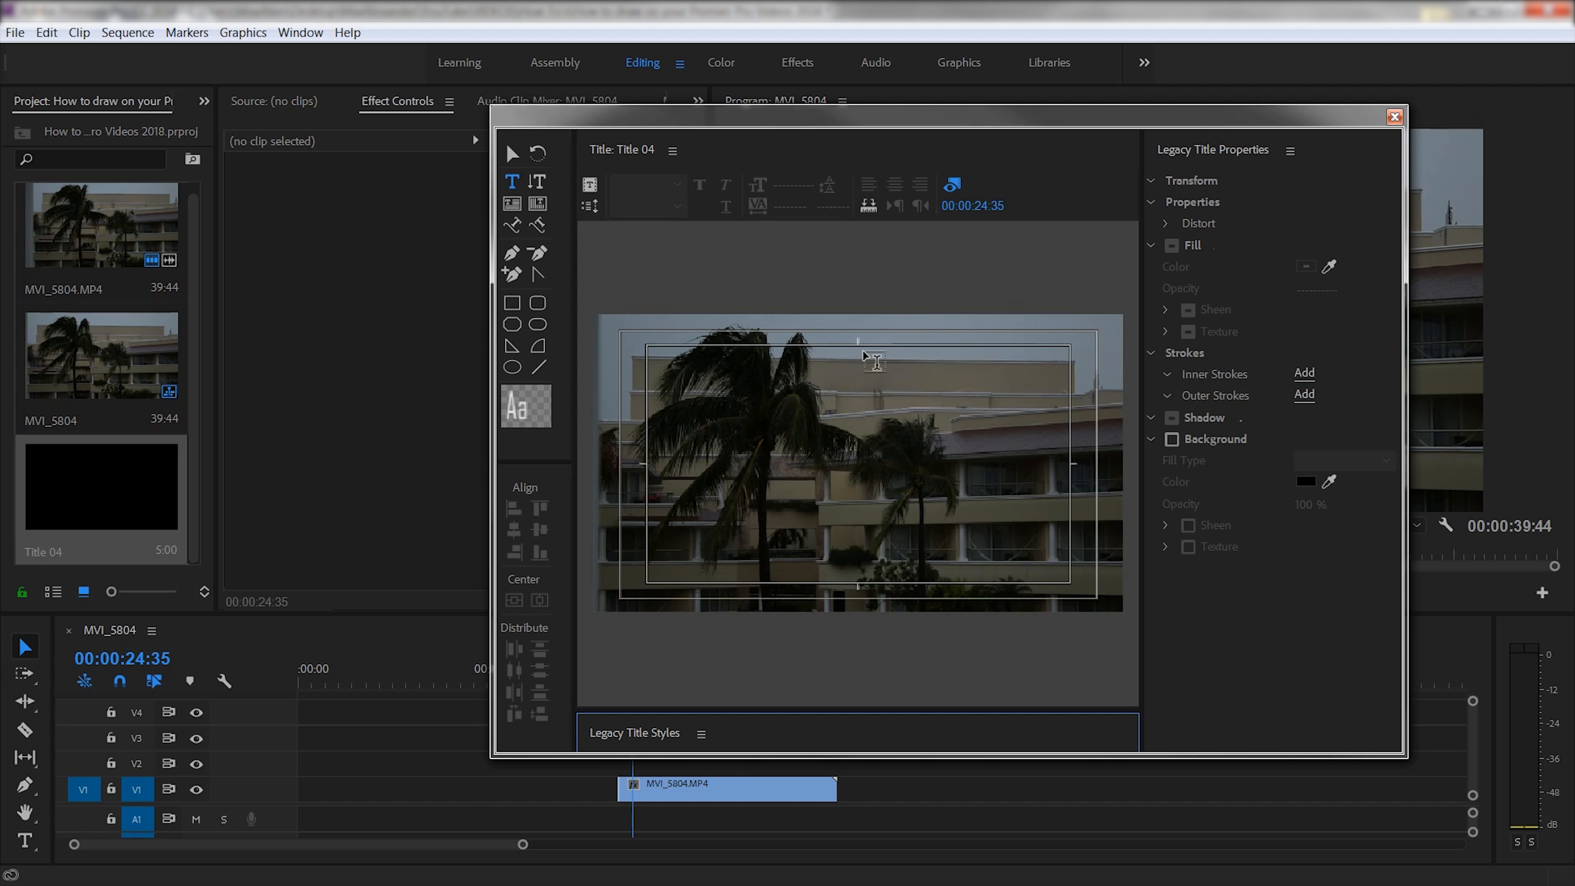
drag(857, 351, 1063, 571)
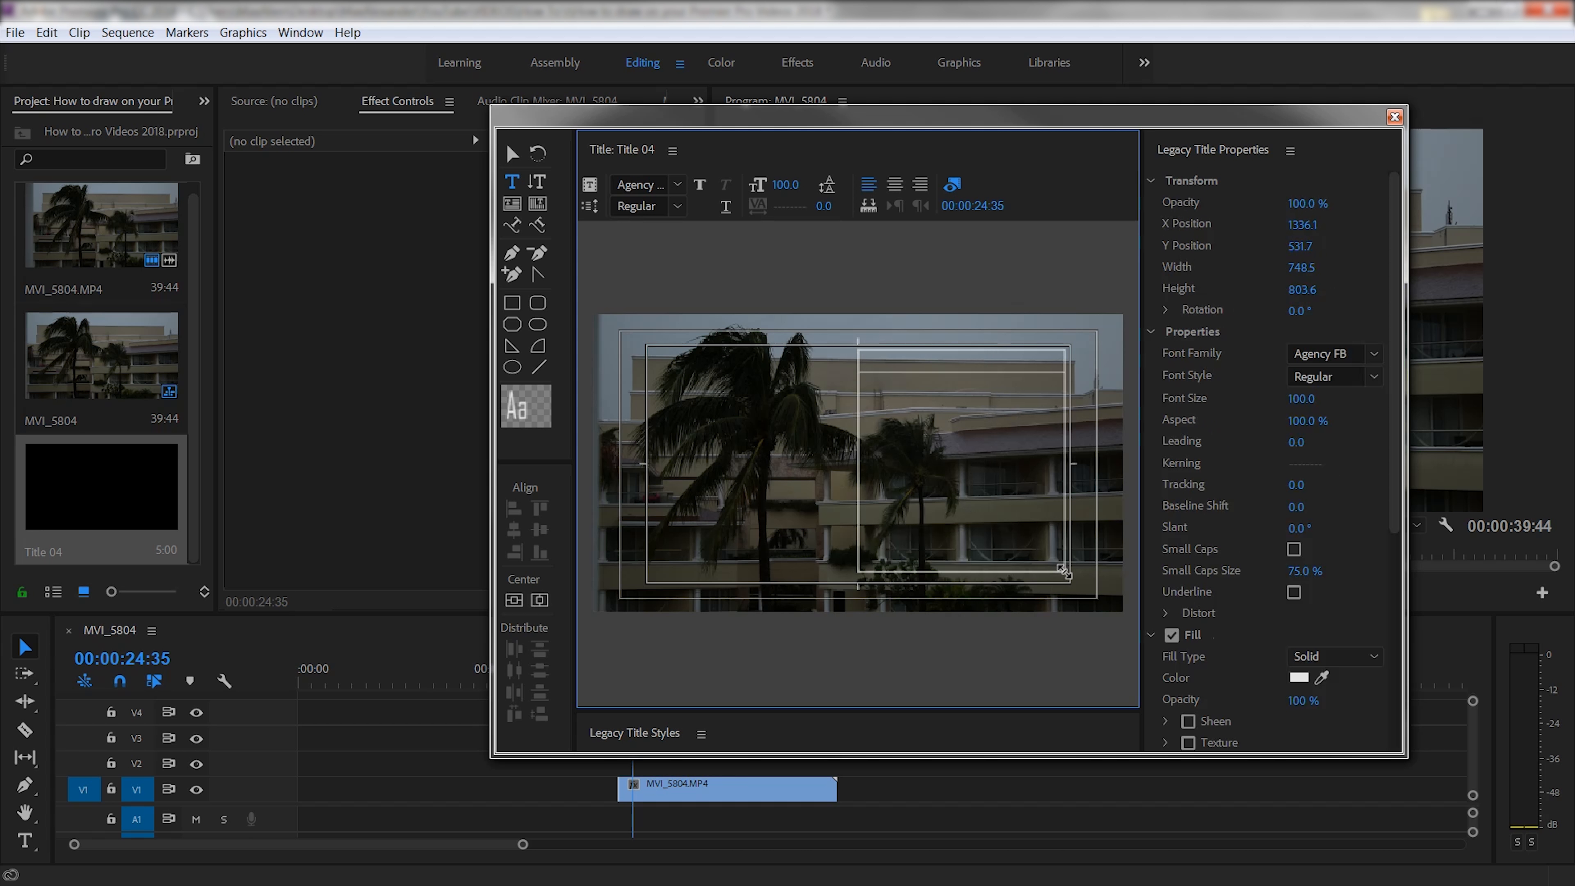
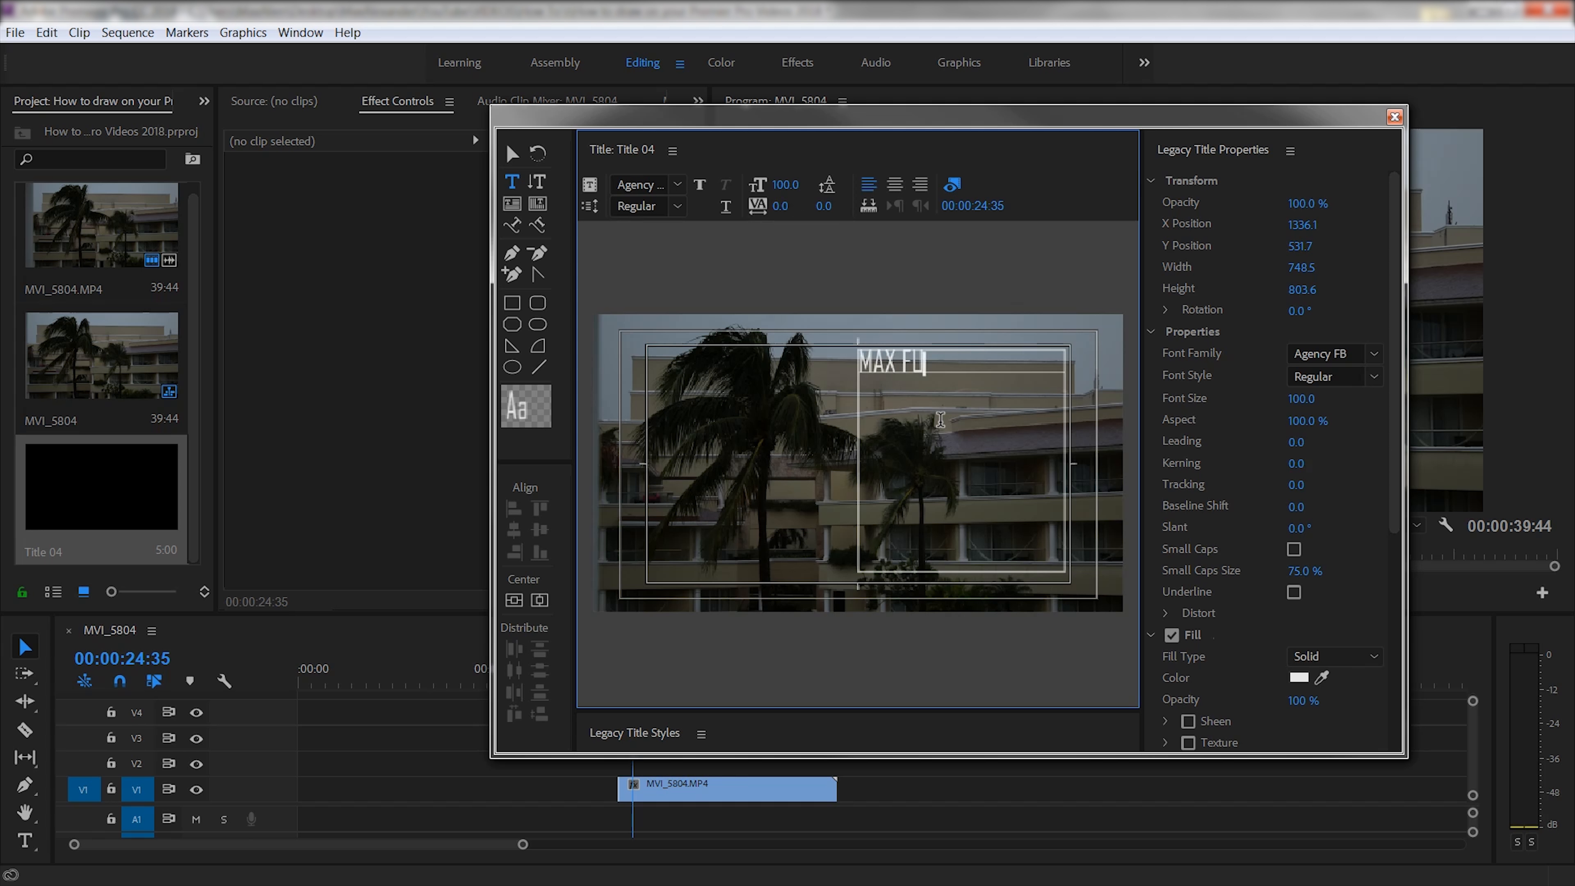
key(Return)
text(FULLERTON)
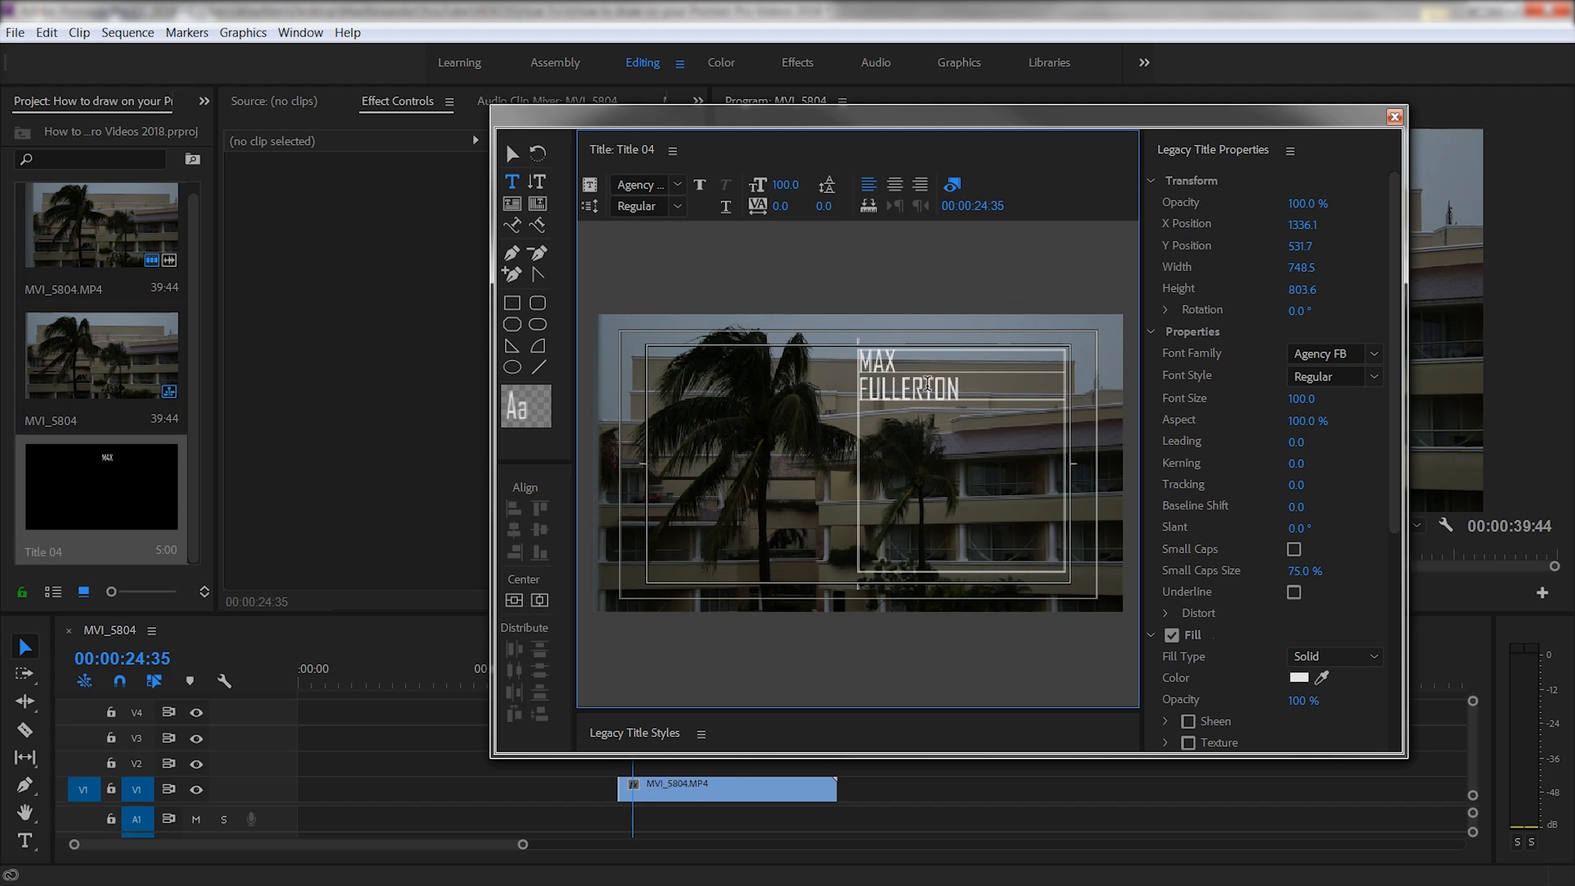
- Center-align both lines of text and lower them to Y position 794.7
double_click(928, 386)
drag(982, 390, 782, 238)
click(895, 184)
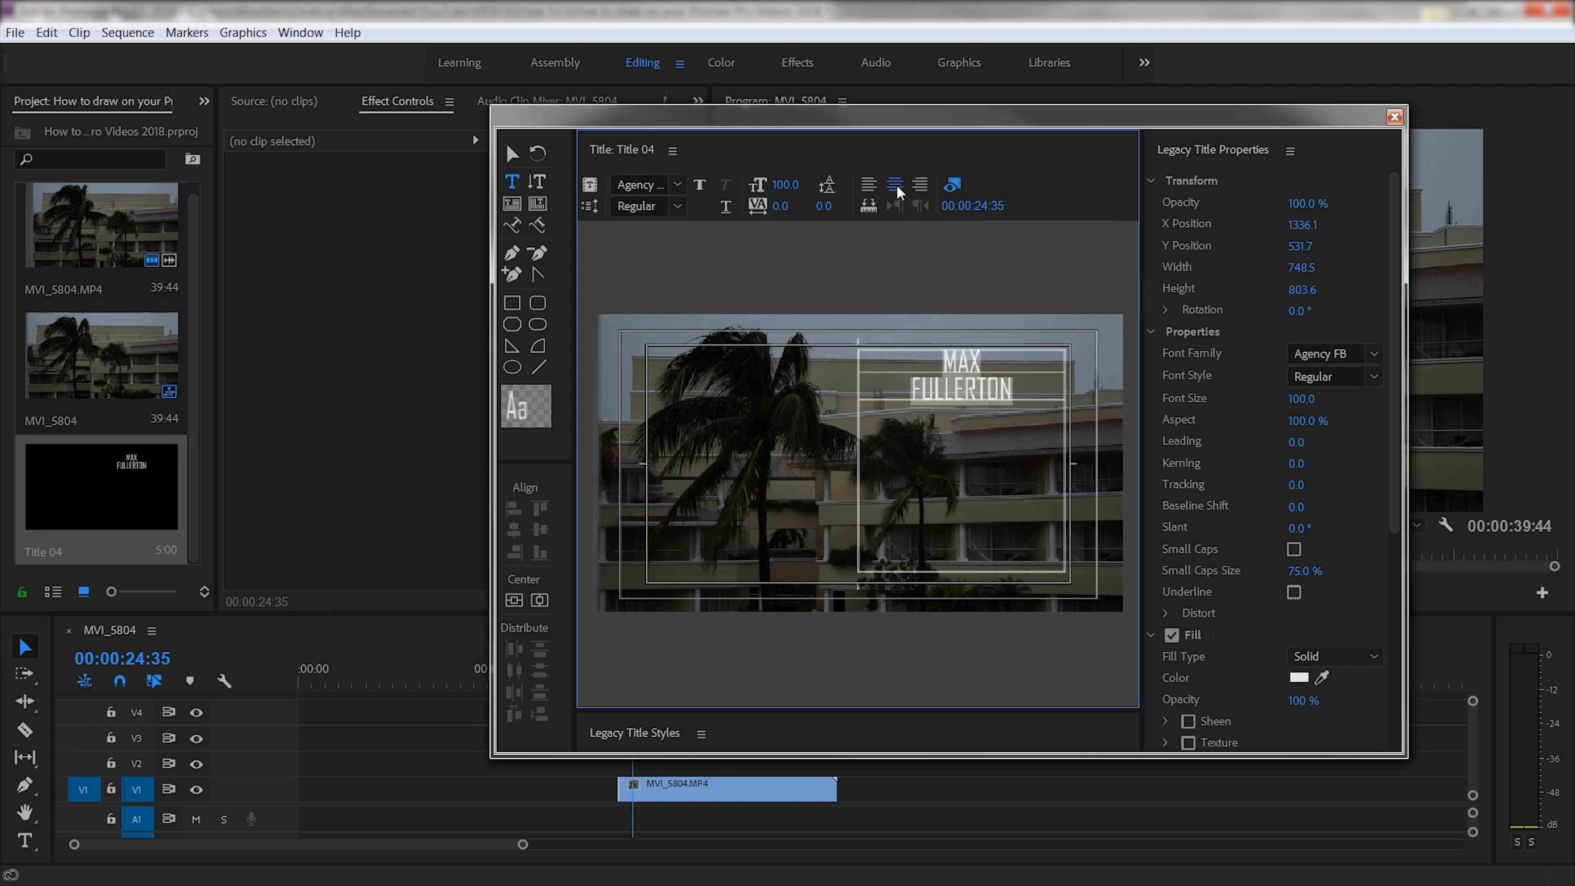
drag(1300, 245, 1432, 245)
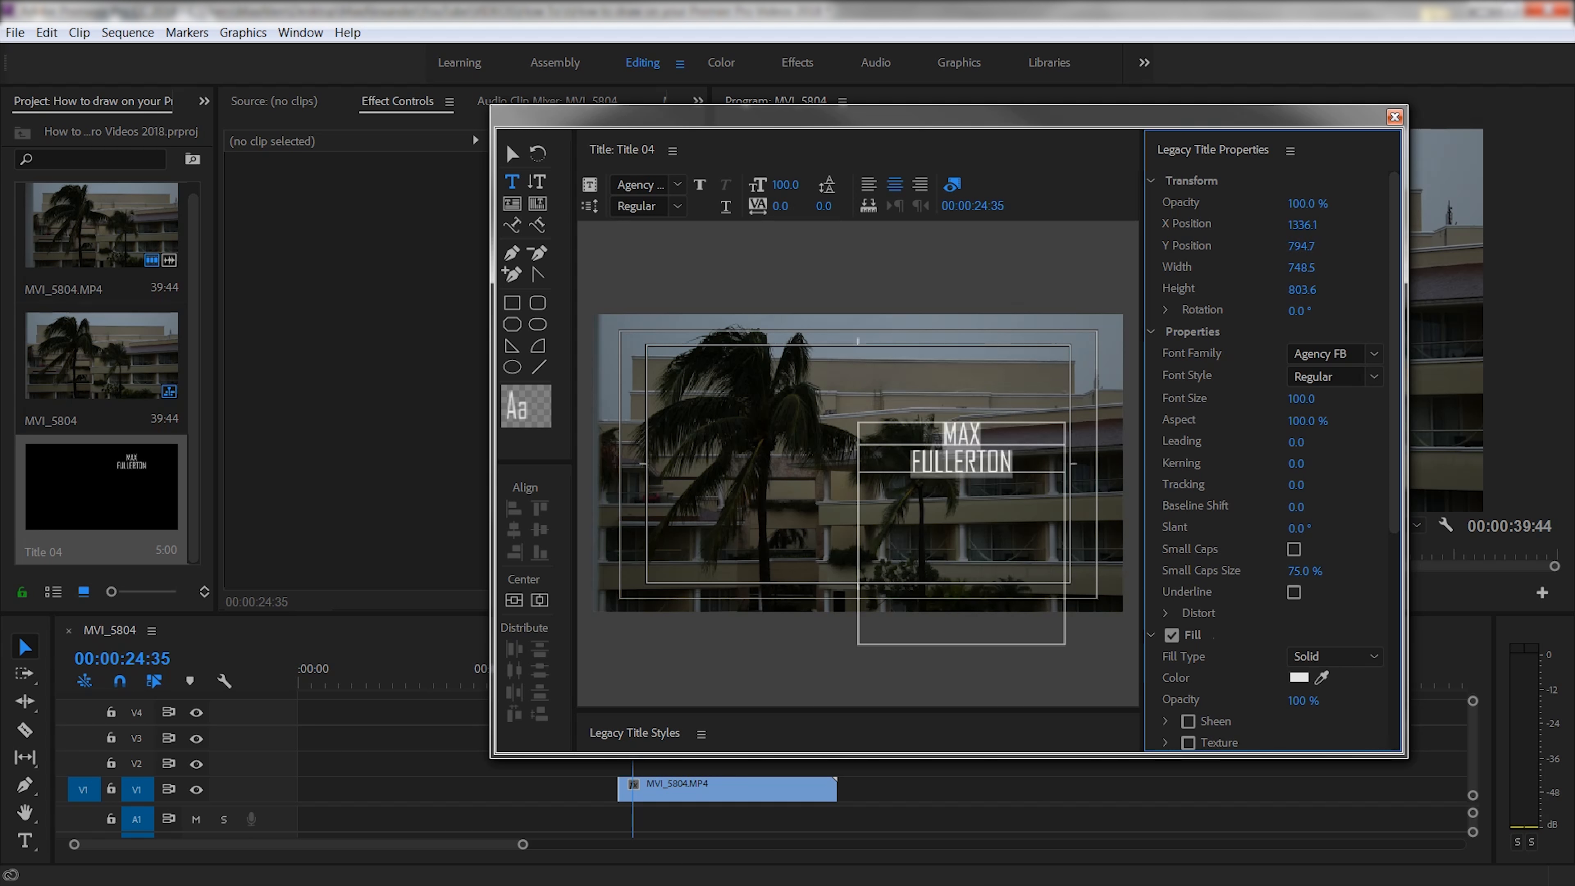
click(1320, 355)
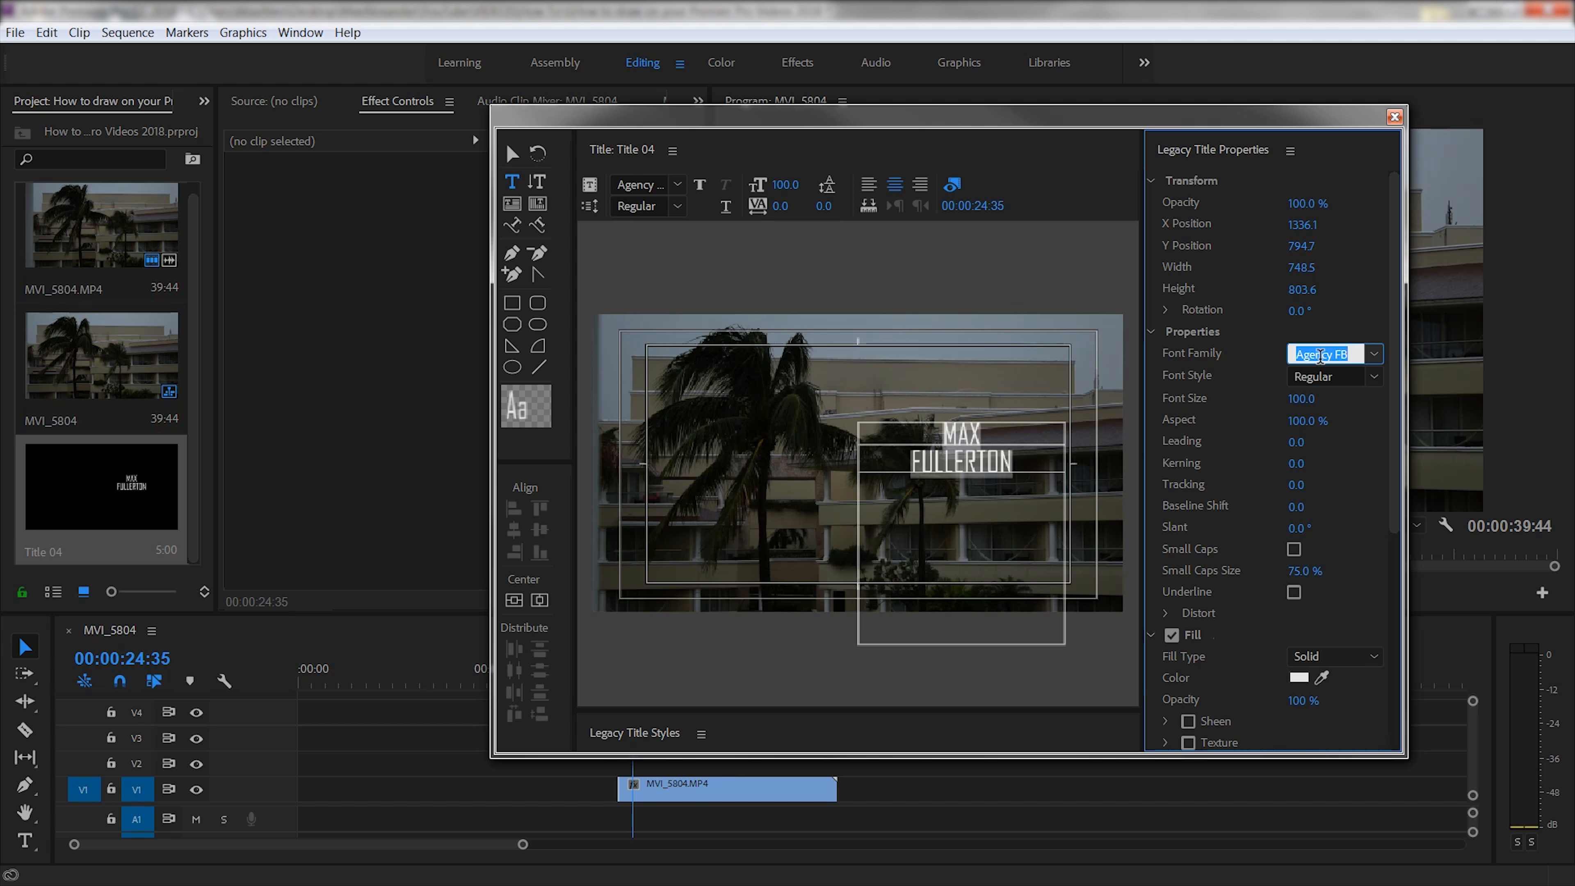
- Set the title text to the Tooth & Nail font at size 165
text(Tooth & Nail)
key(Return)
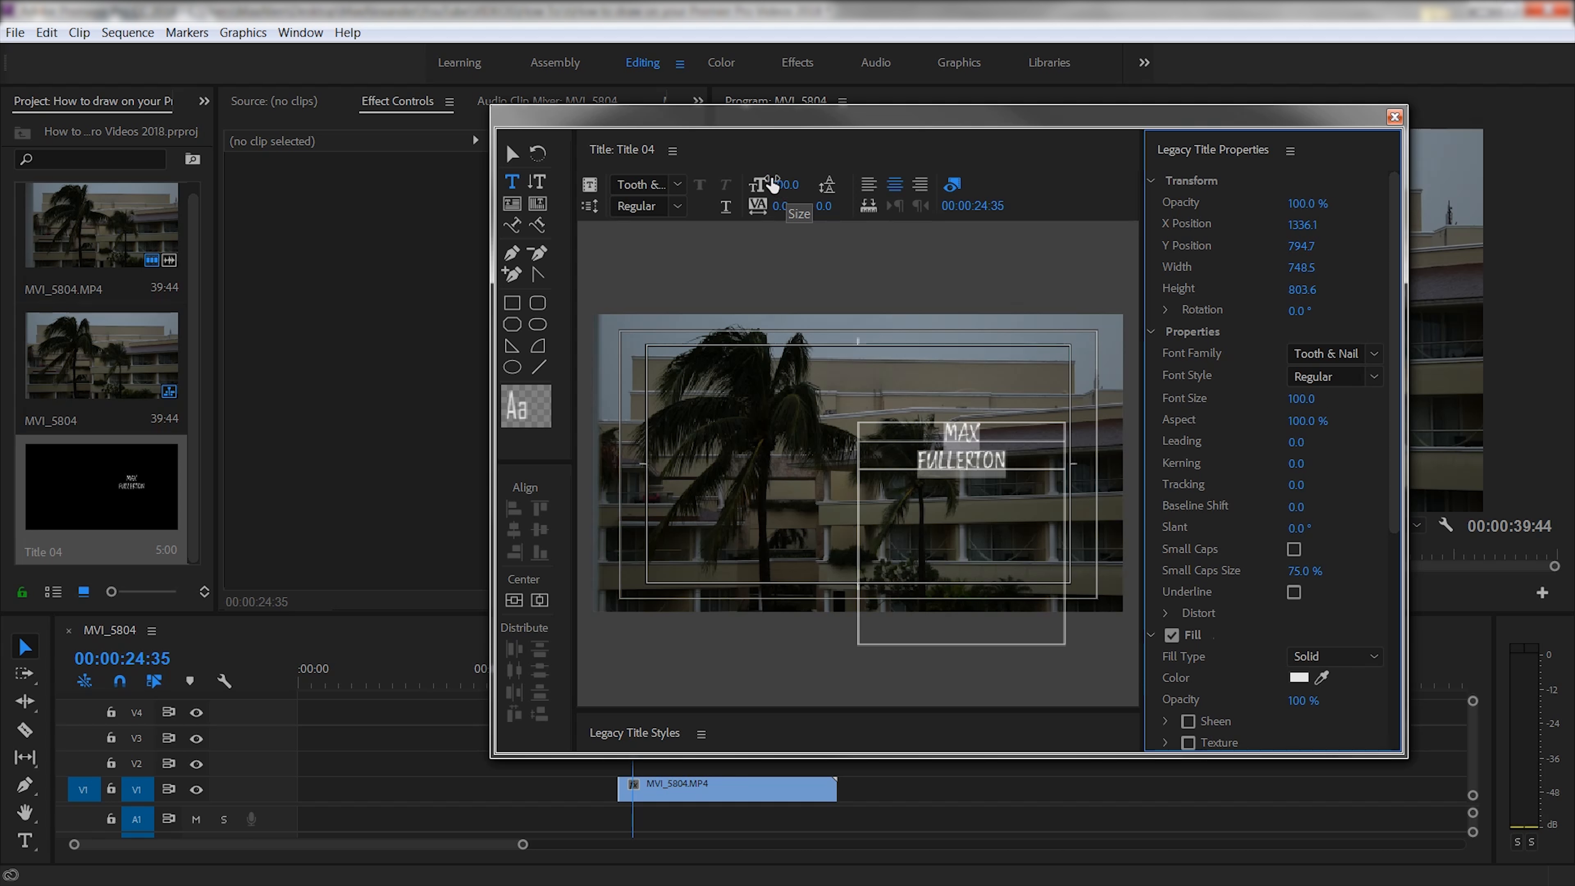
click(782, 184)
text(165)
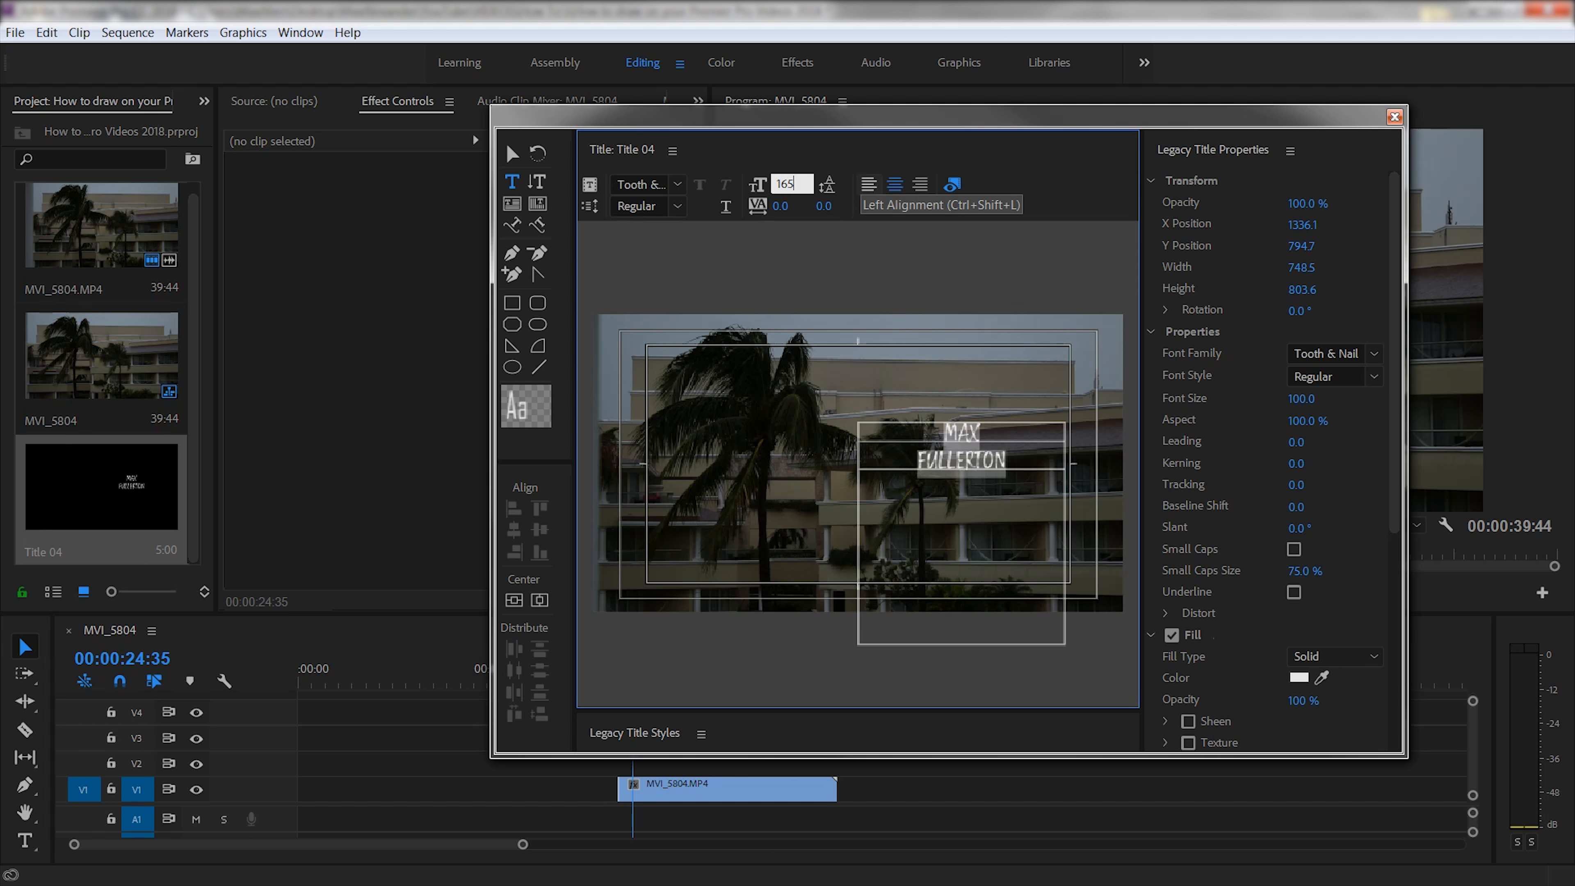
key(Return)
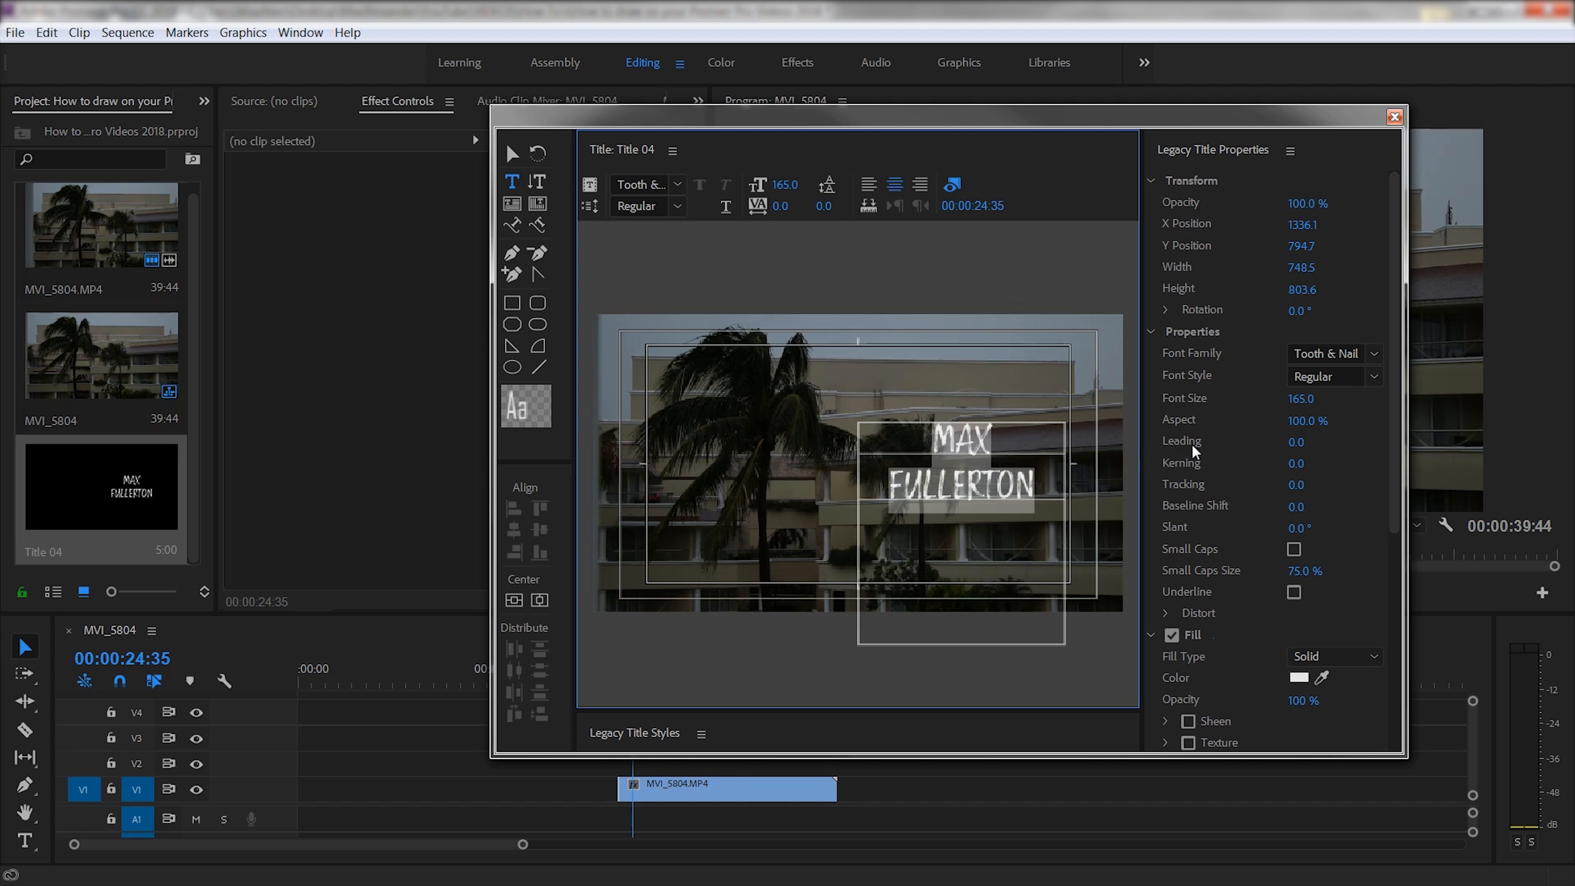
- Increase the letter tracking to 17.0, deselect the text, and close the title editor
click(1301, 491)
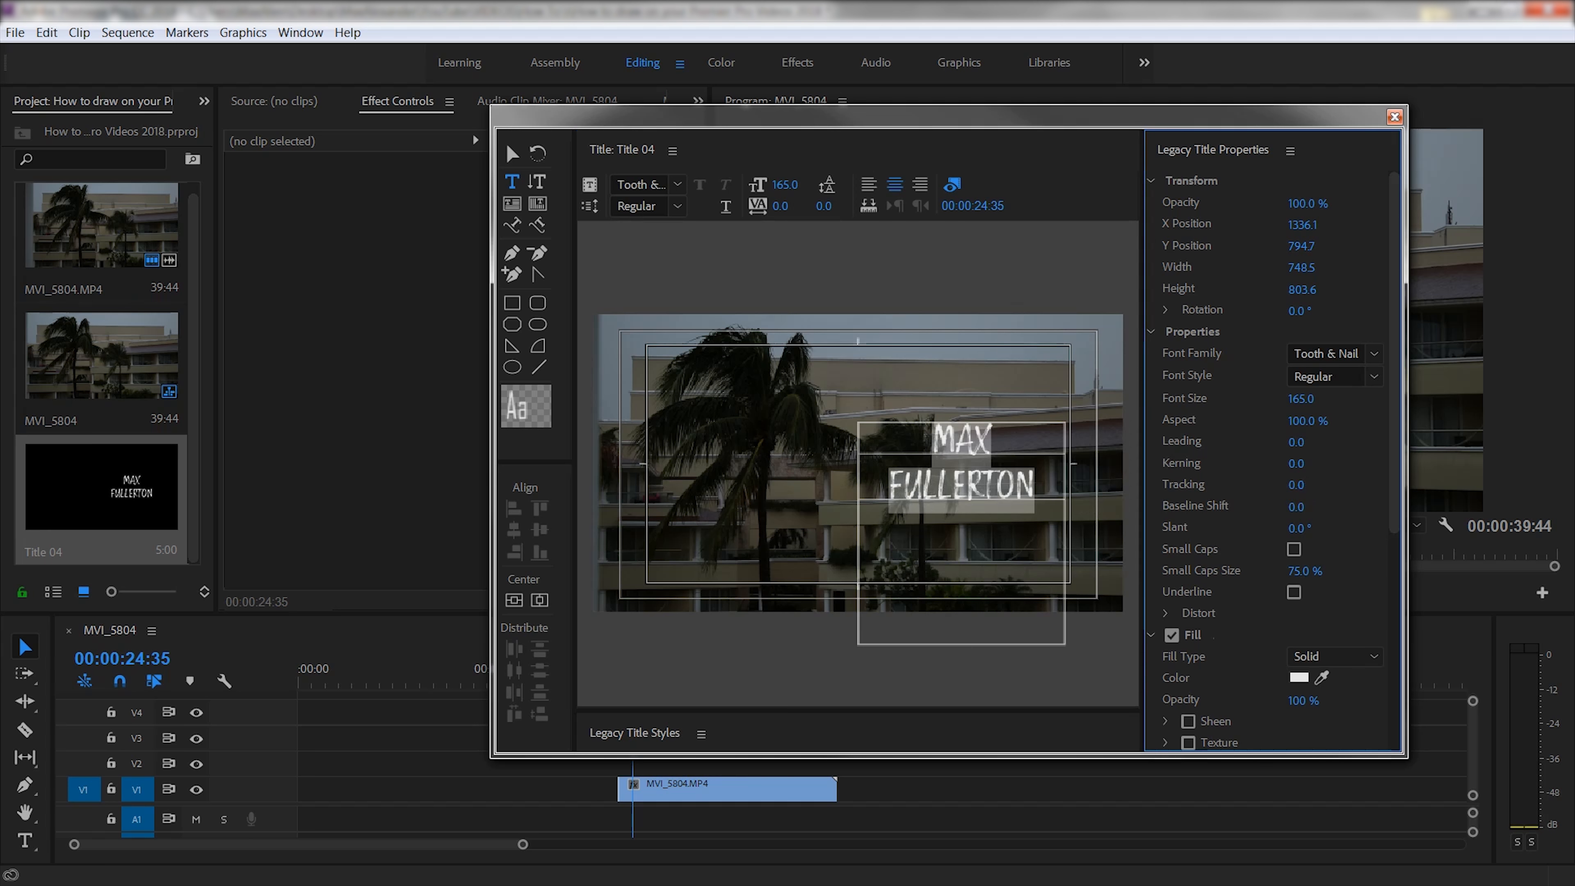
drag(1301, 487, 1316, 487)
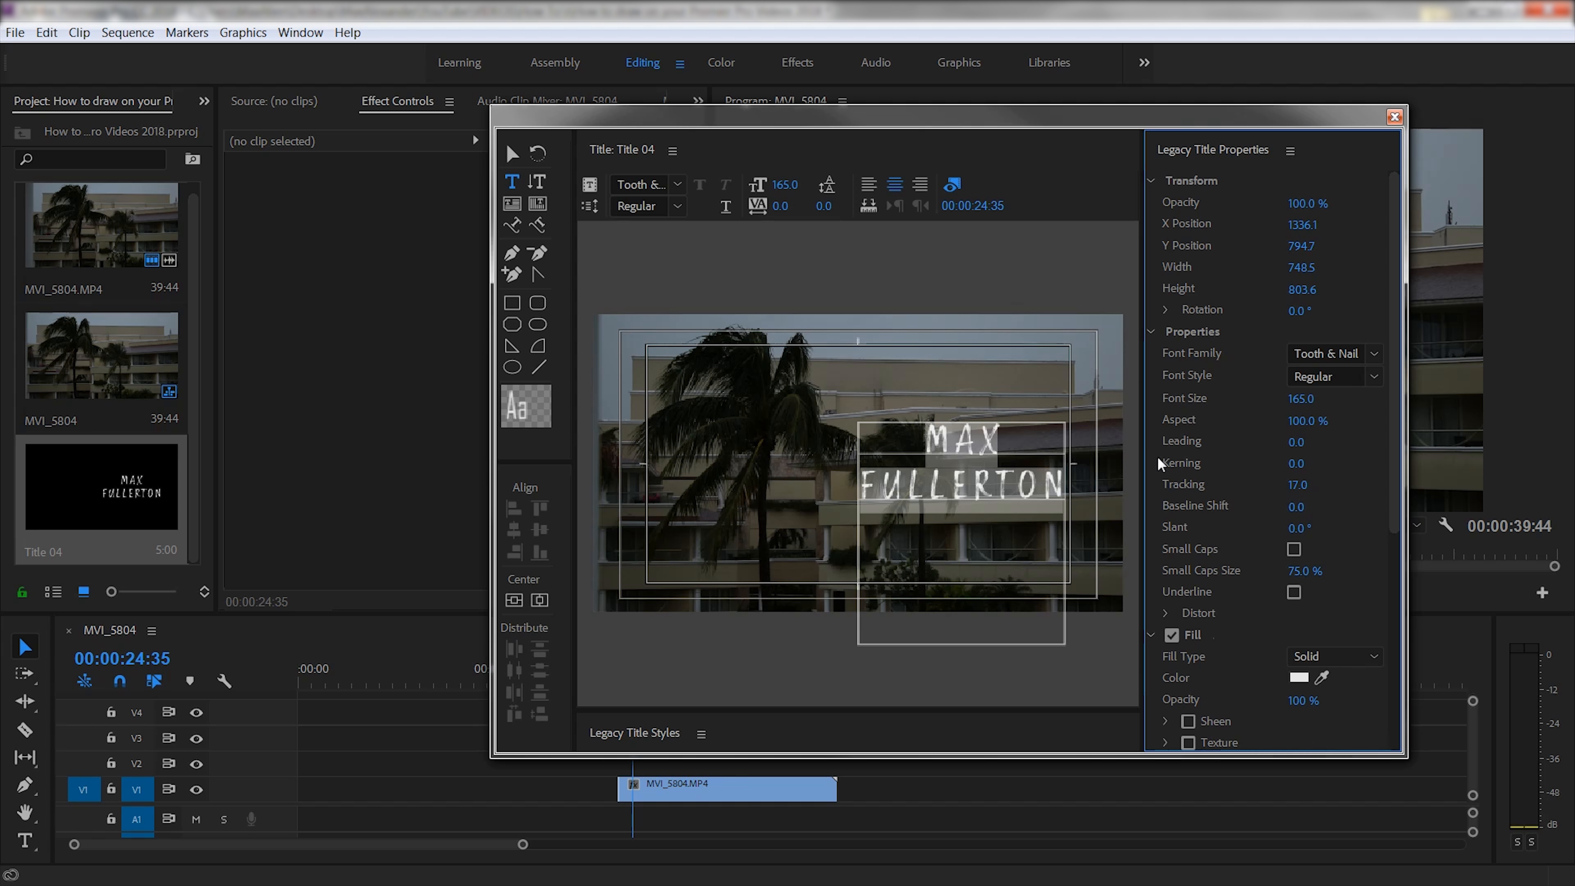
click(959, 434)
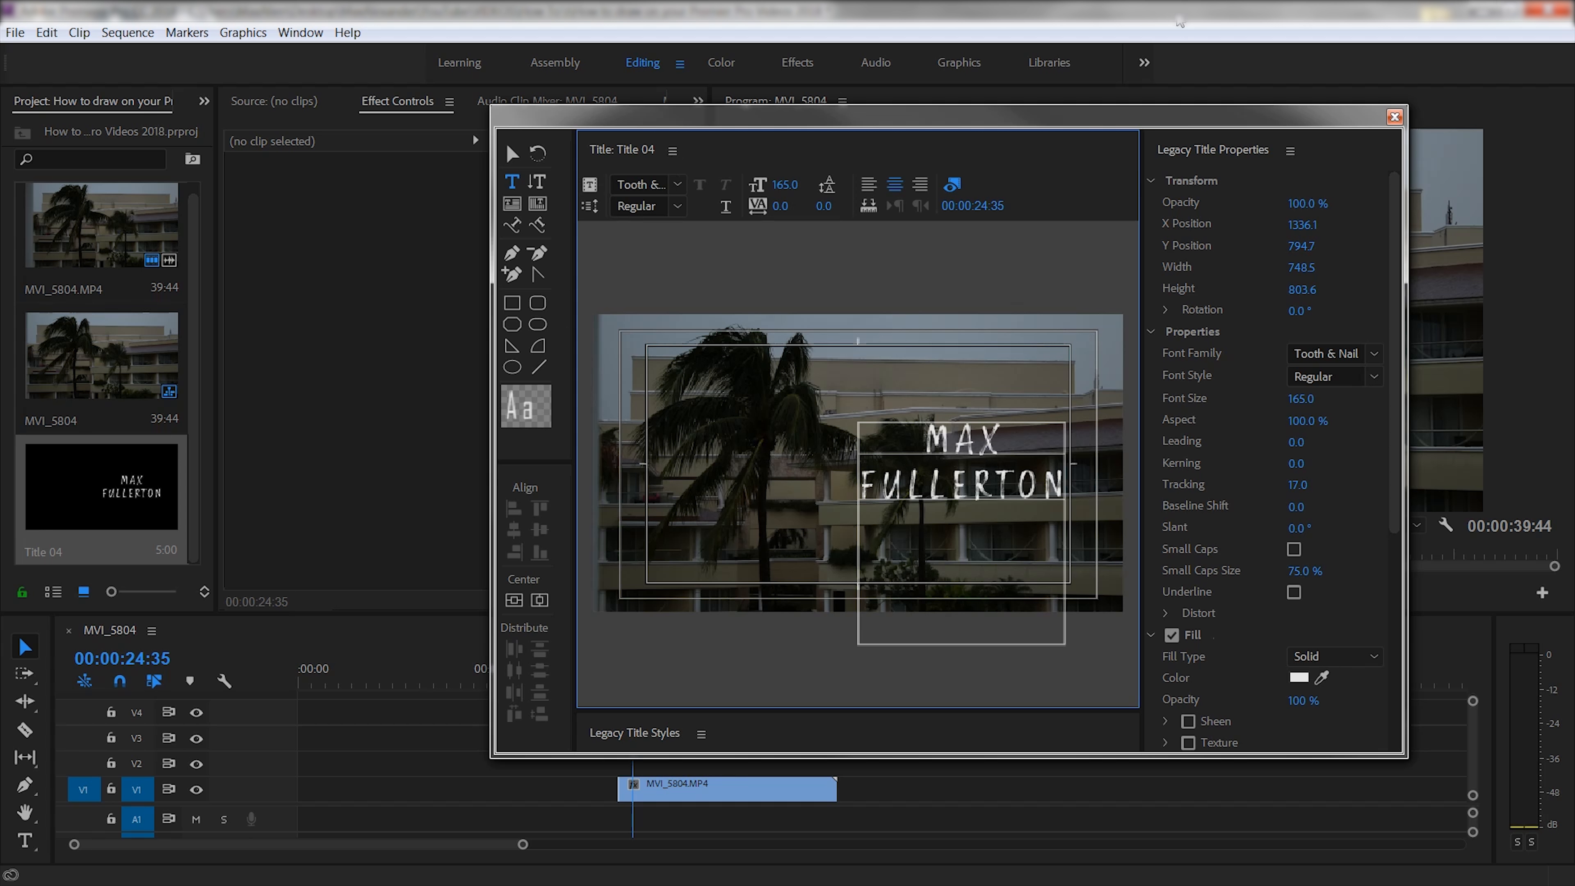
click(1395, 117)
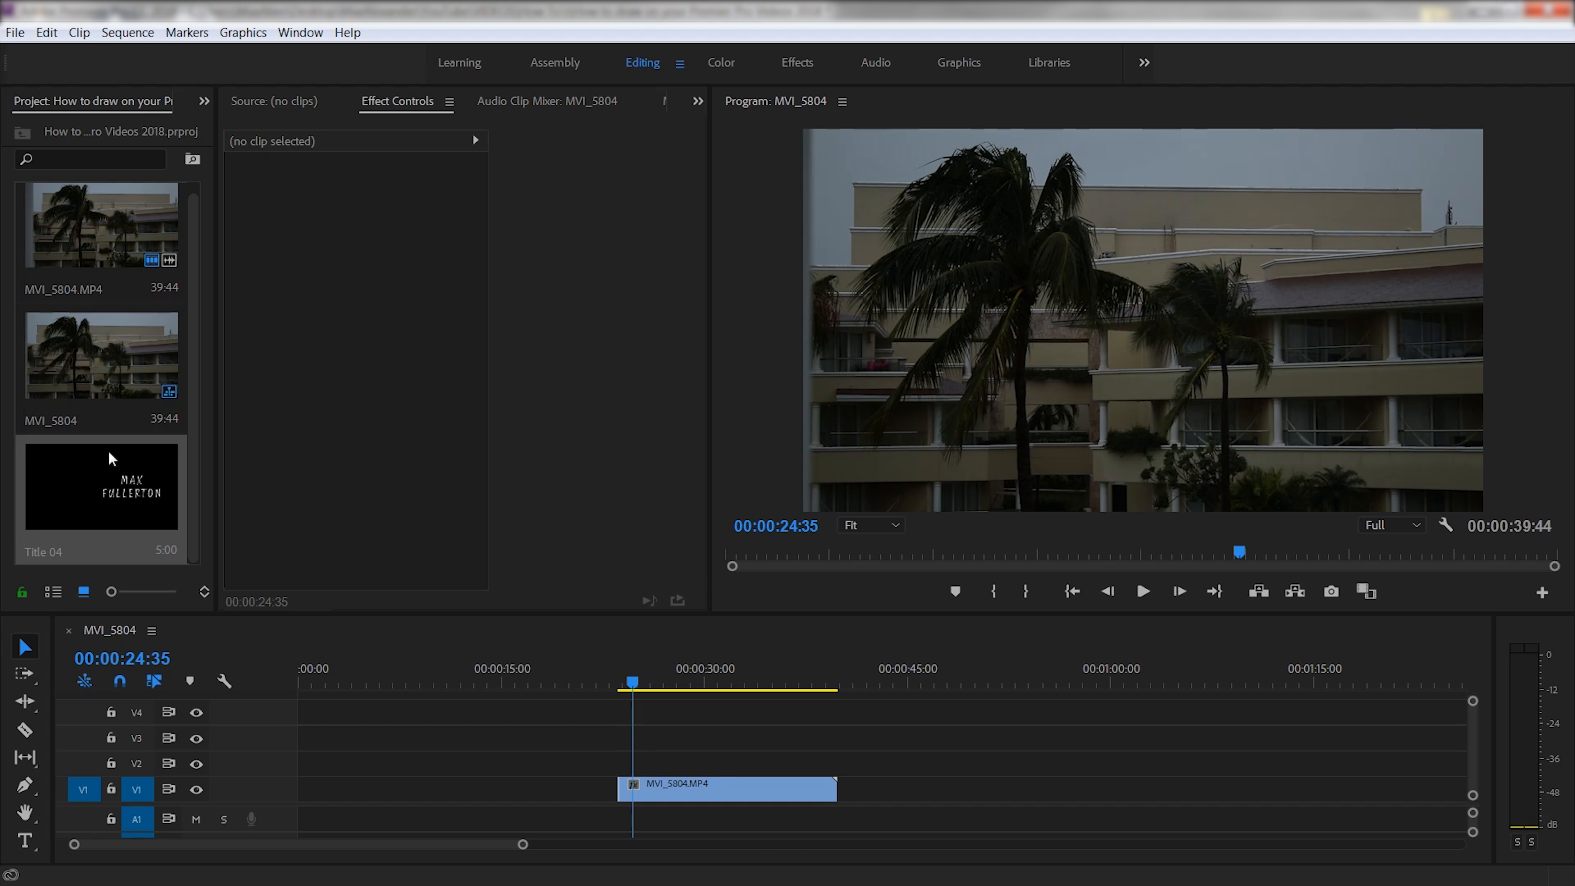
- Place Title 04 on track V2 above MVI_5804.MP4 and scrub to preview it over the footage
click(93, 479)
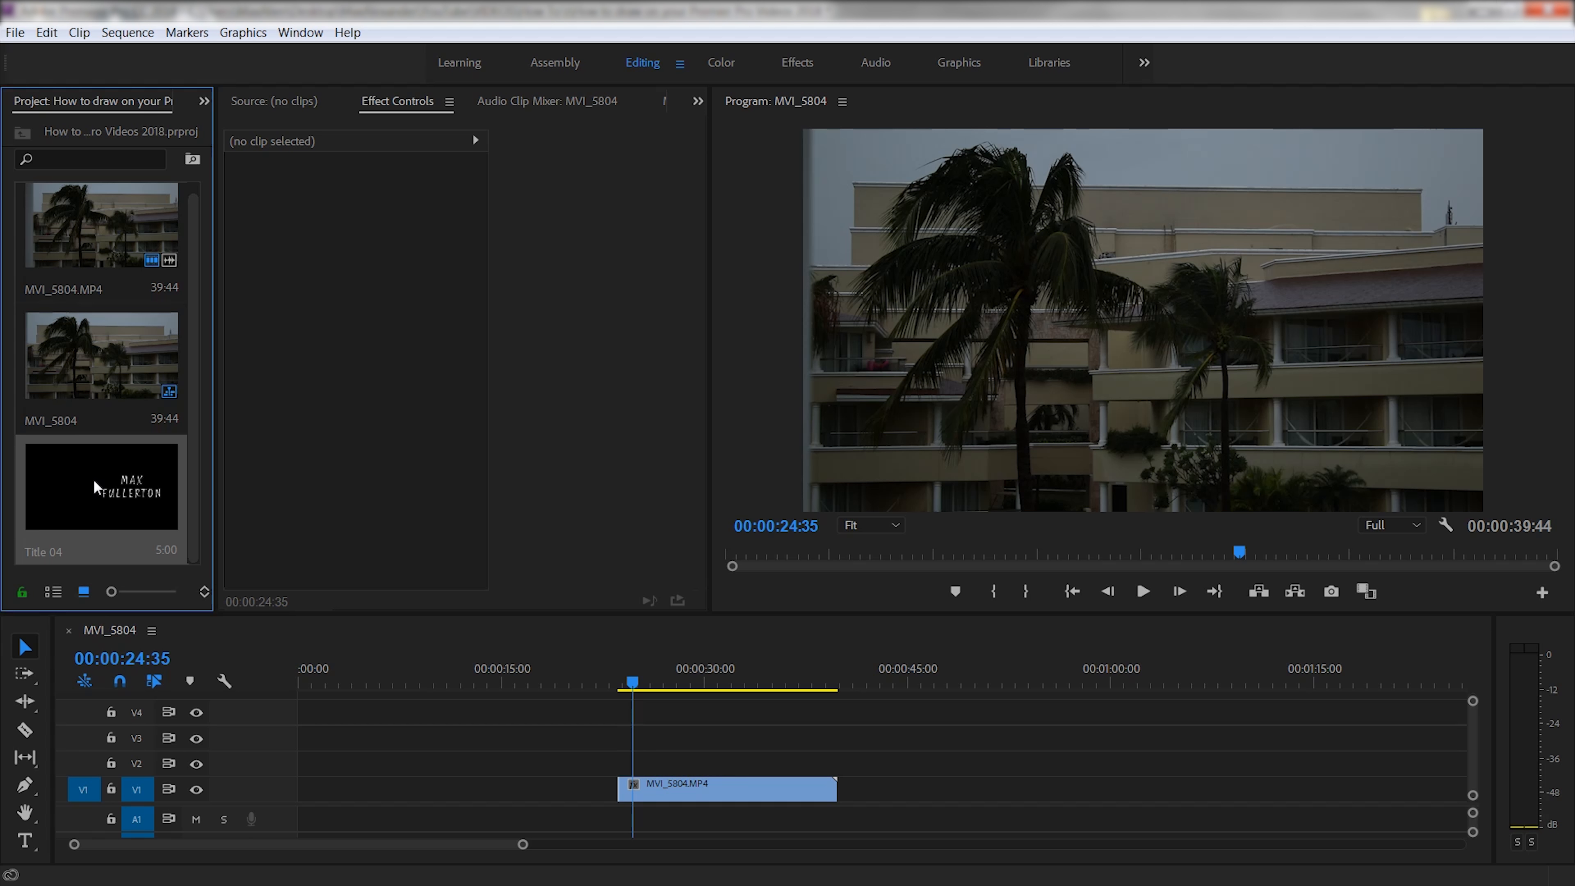
drag(94, 479, 835, 757)
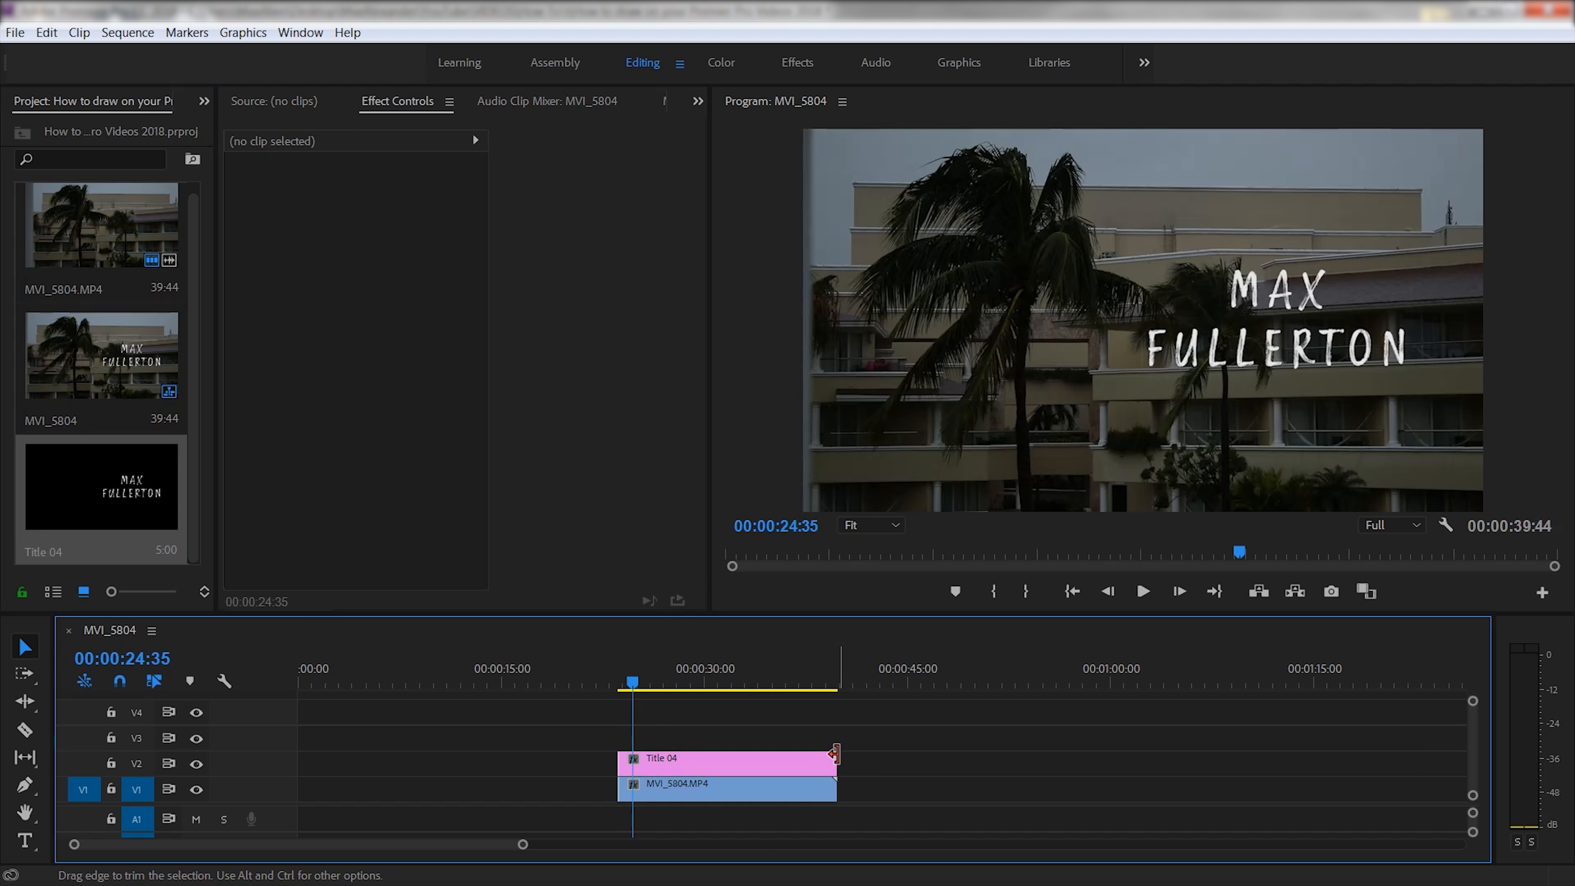
drag(632, 682, 677, 726)
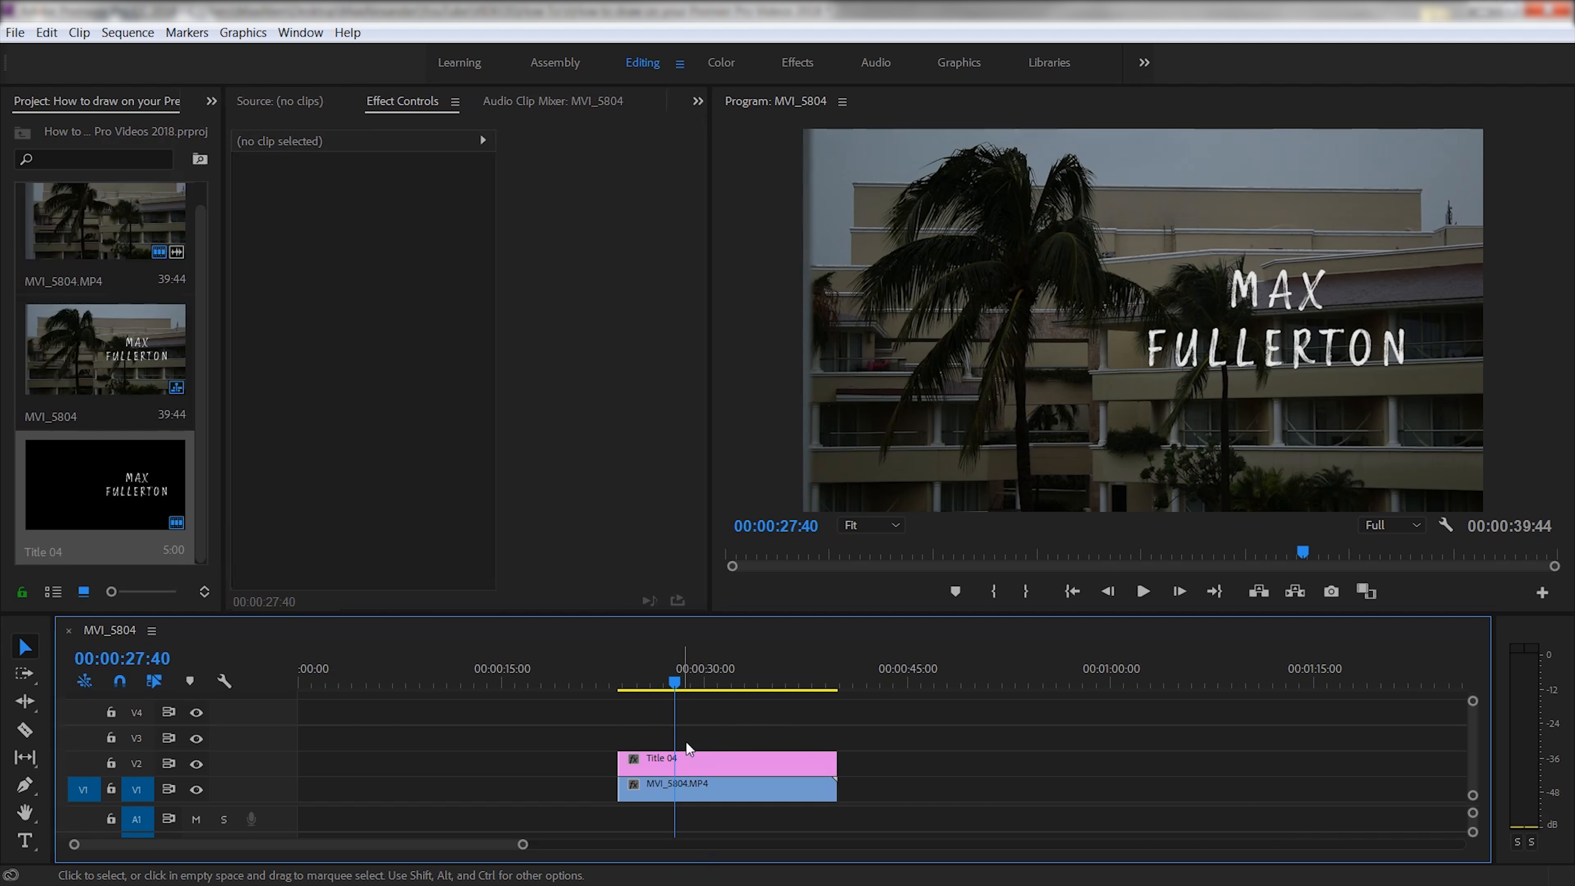
drag(226, 446, 381, 446)
right_click(246, 421)
- Create a new 1920x1080 adjustment layer in the Project panel
mouse_move(300, 498)
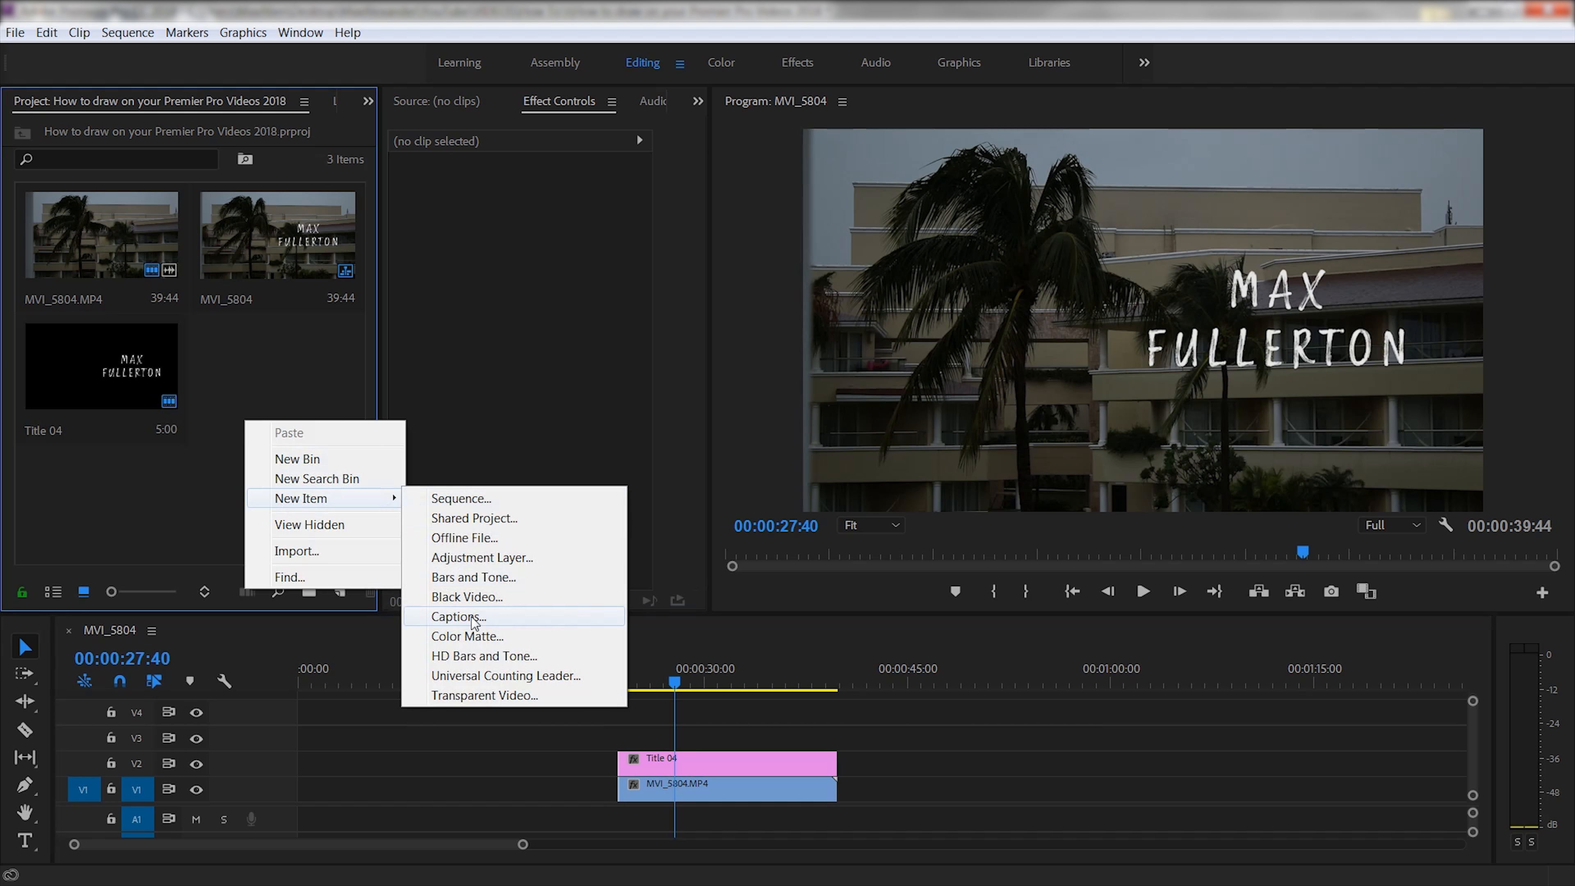
click(178, 502)
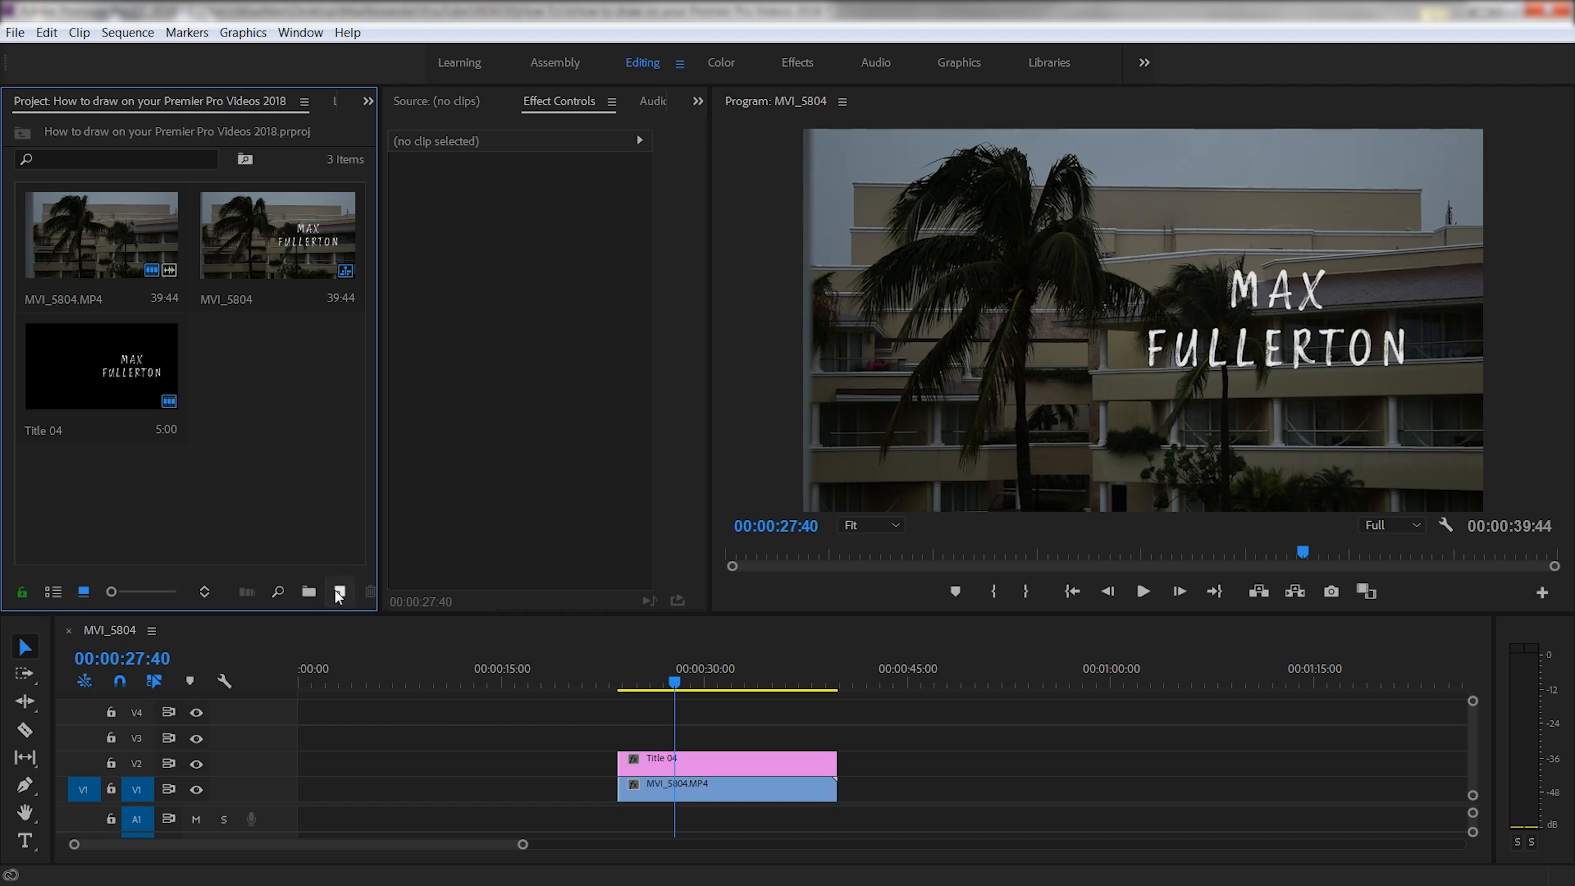
click(339, 593)
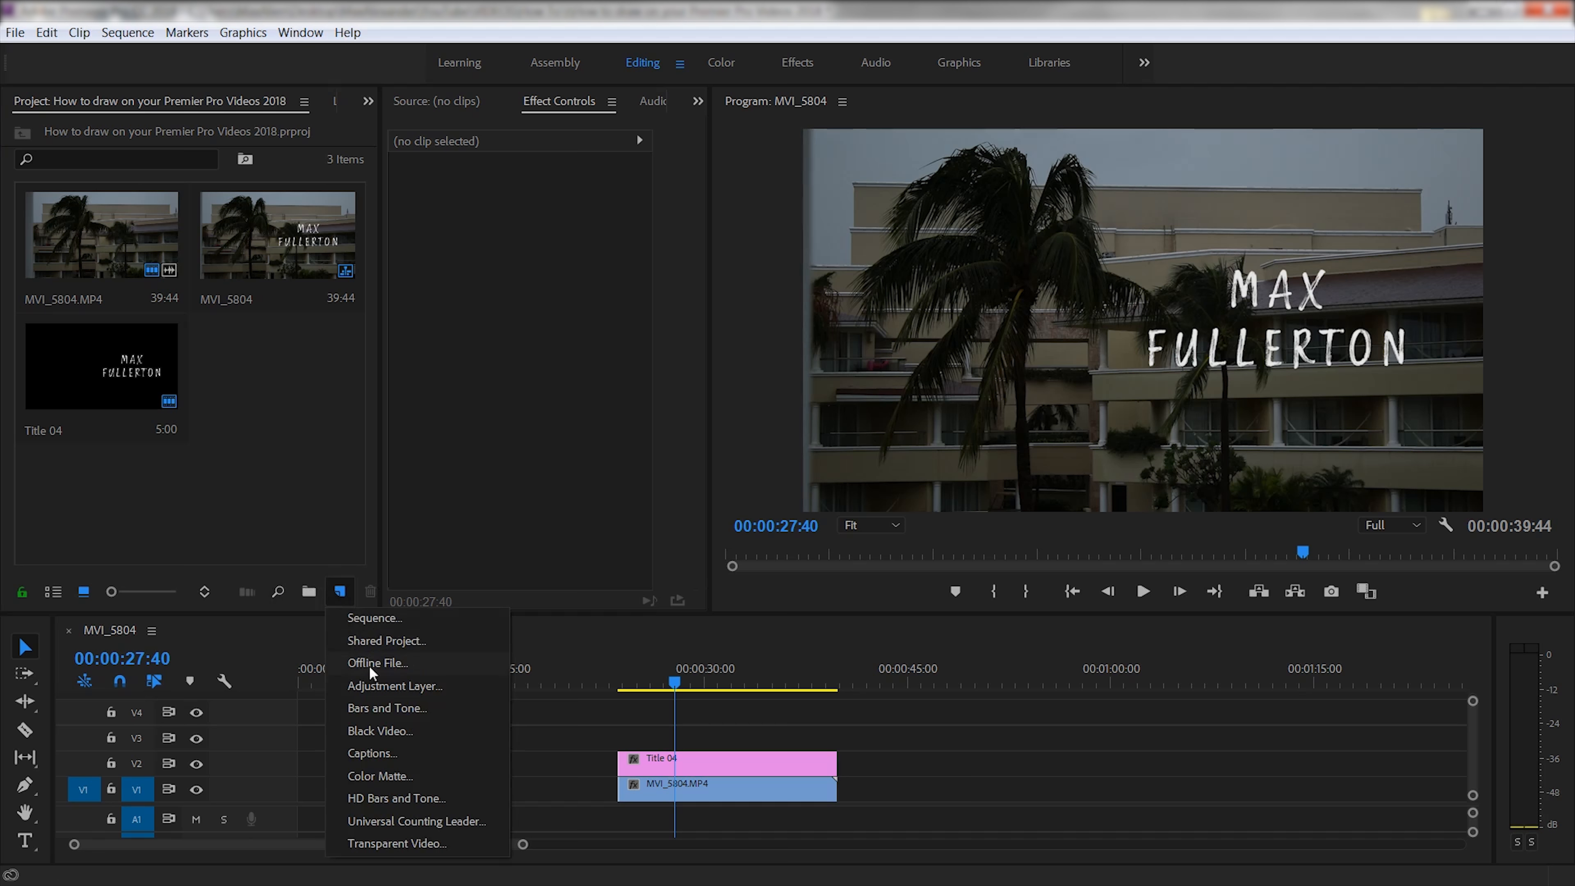
click(376, 684)
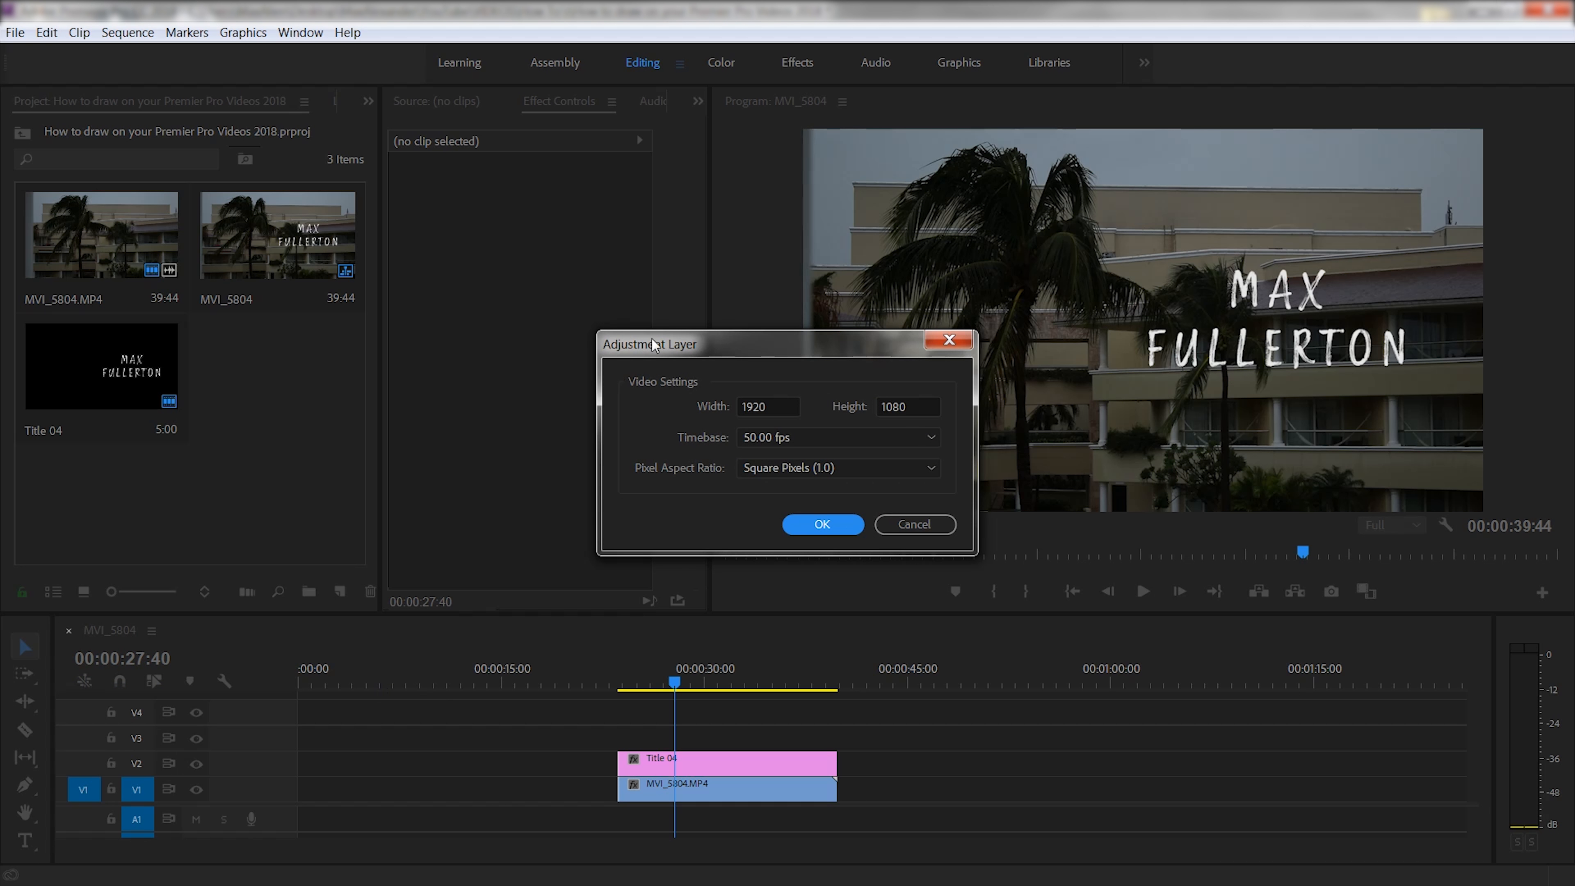
click(827, 522)
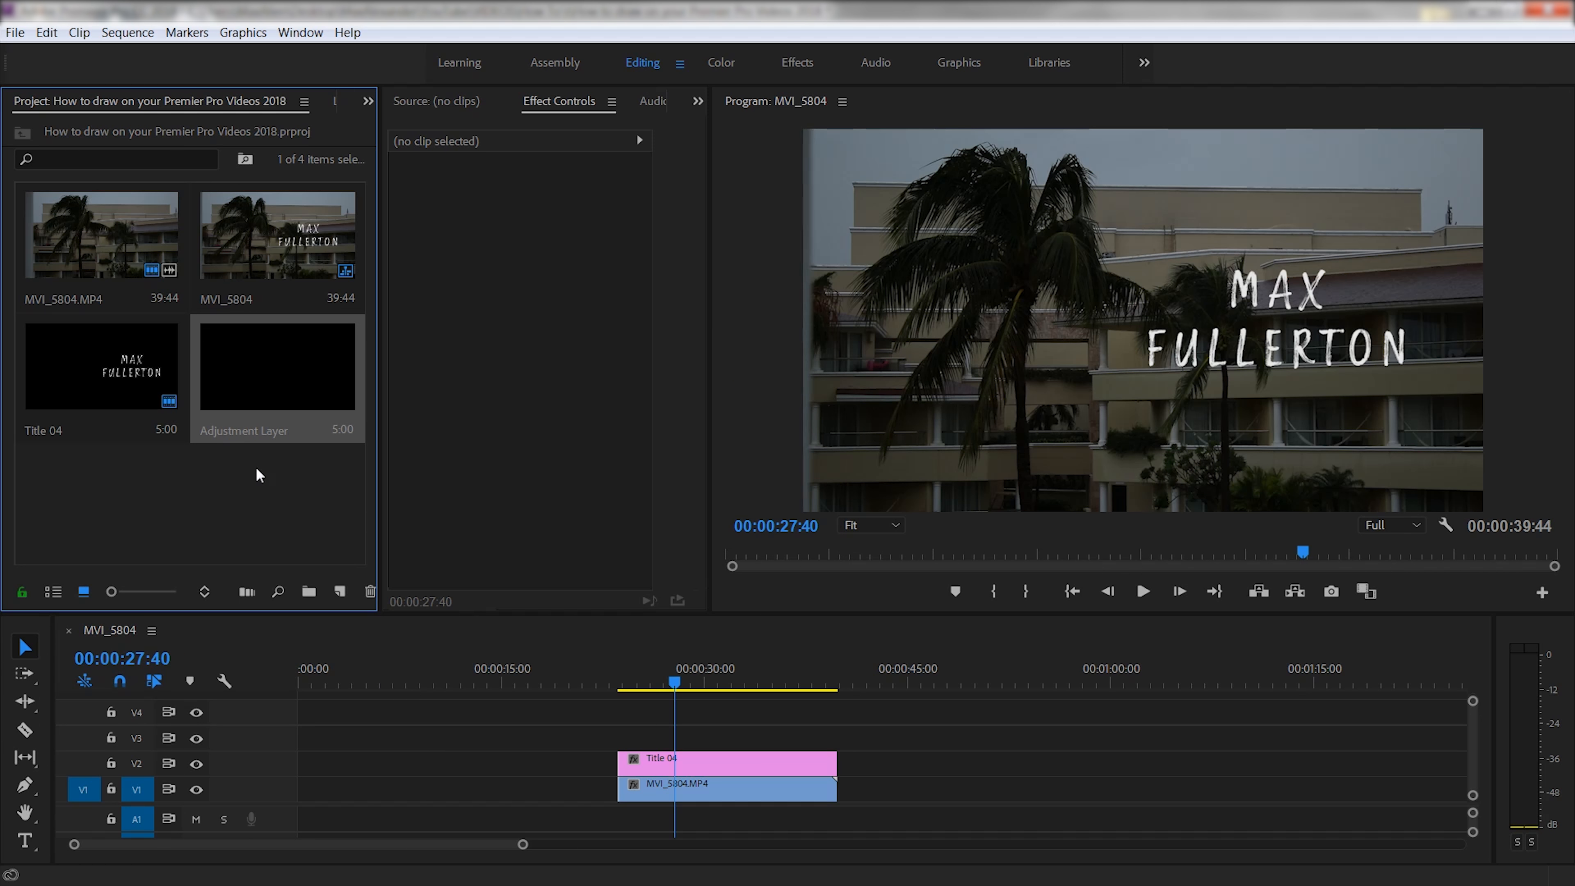
- Stack the adjustment layer on V2 and Title 04 on V3, both spanning the same stretch
drag(254, 360, 535, 732)
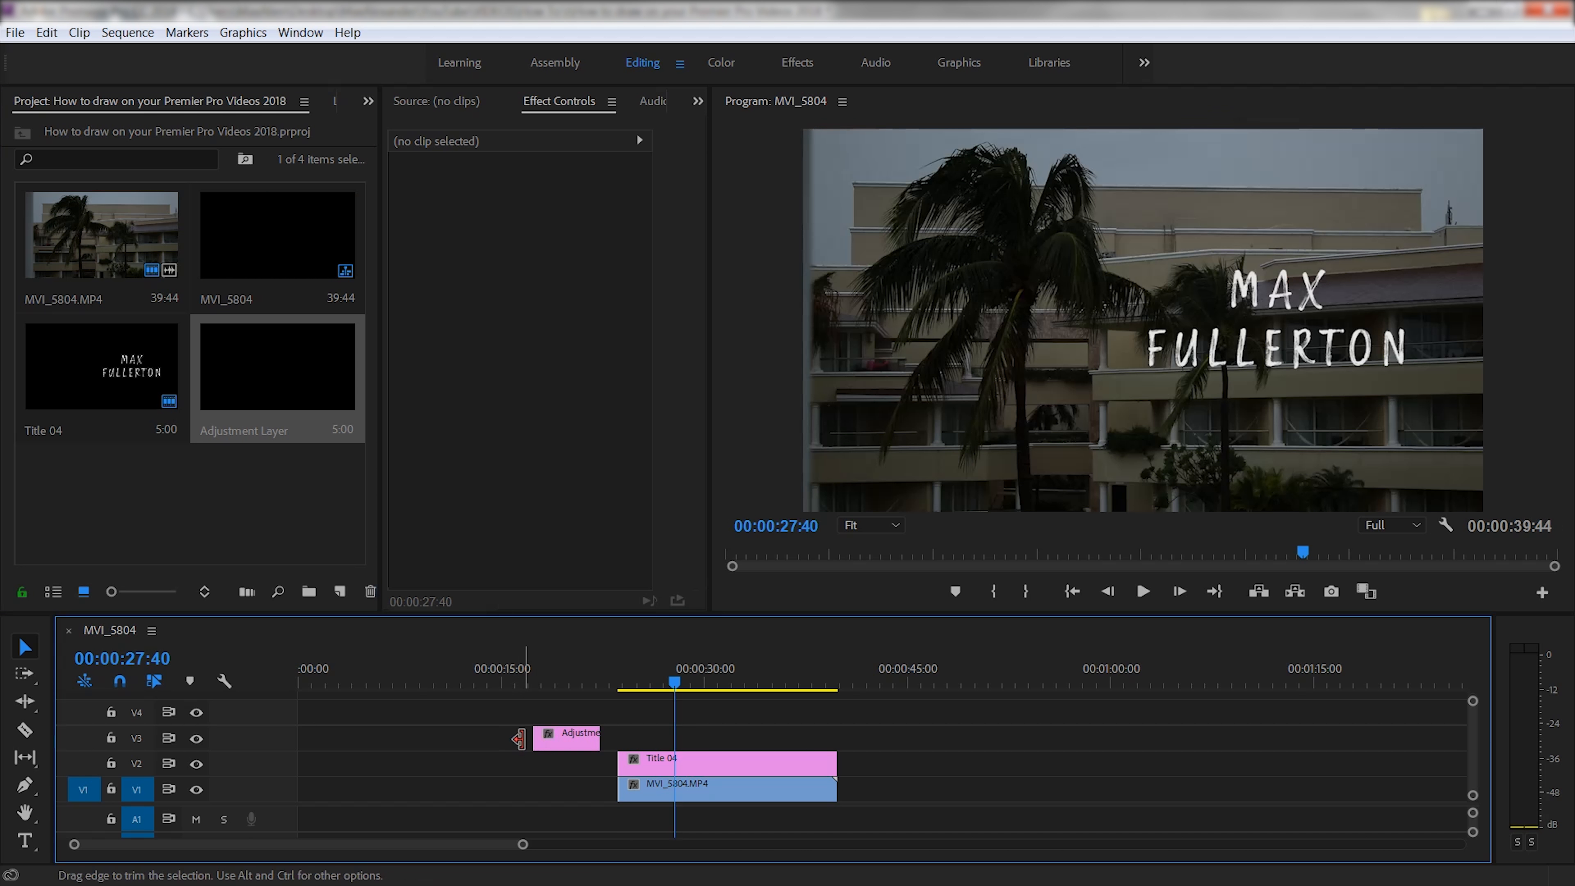
drag(710, 763, 706, 743)
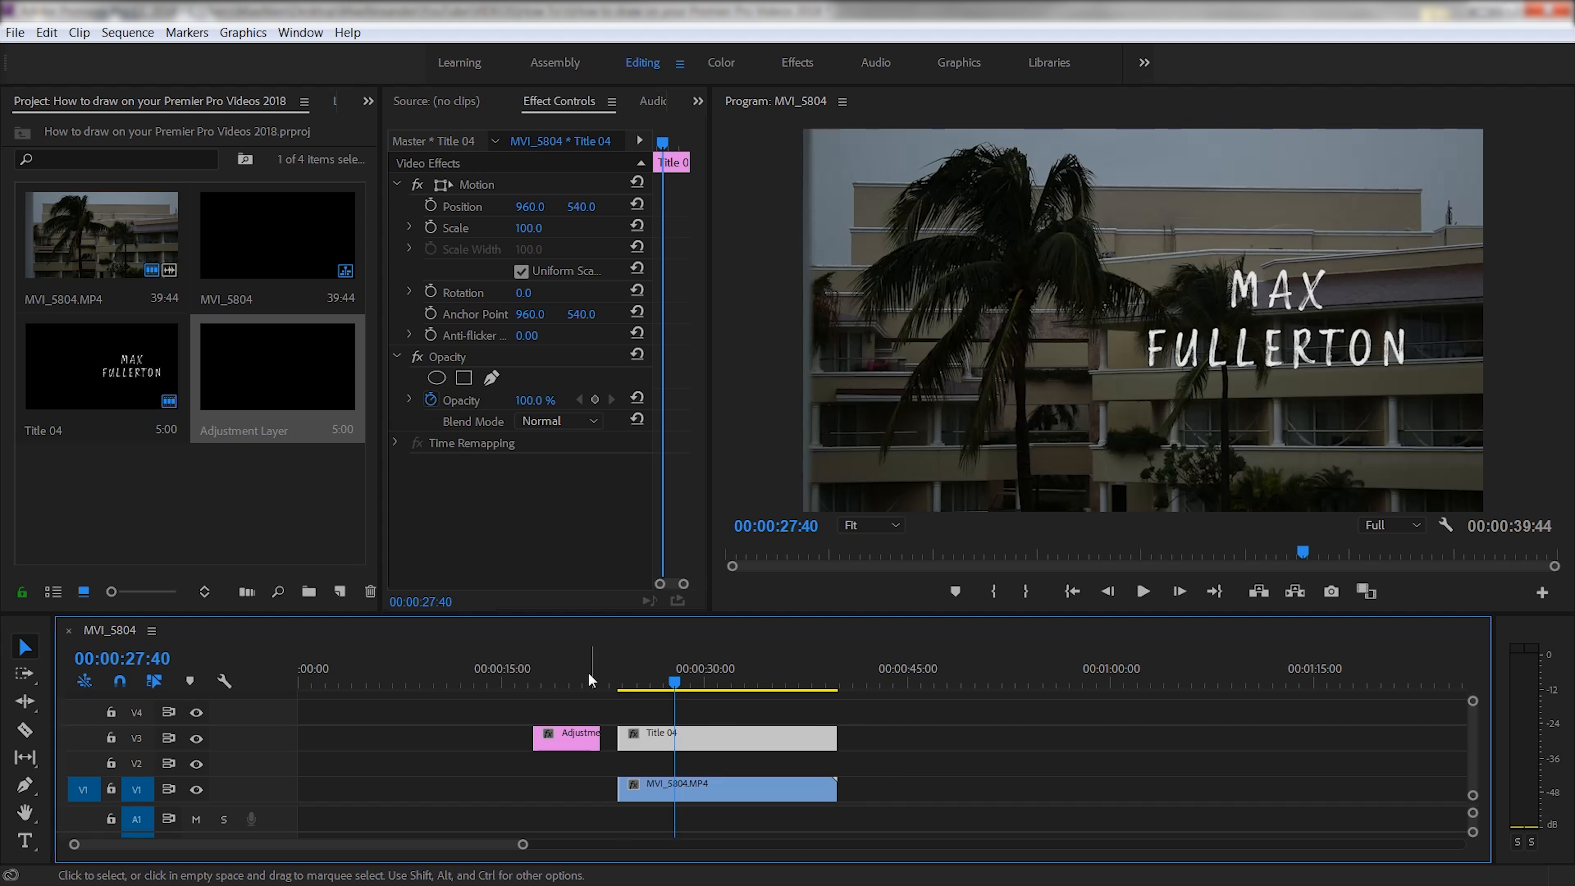
click(556, 741)
drag(556, 741, 828, 757)
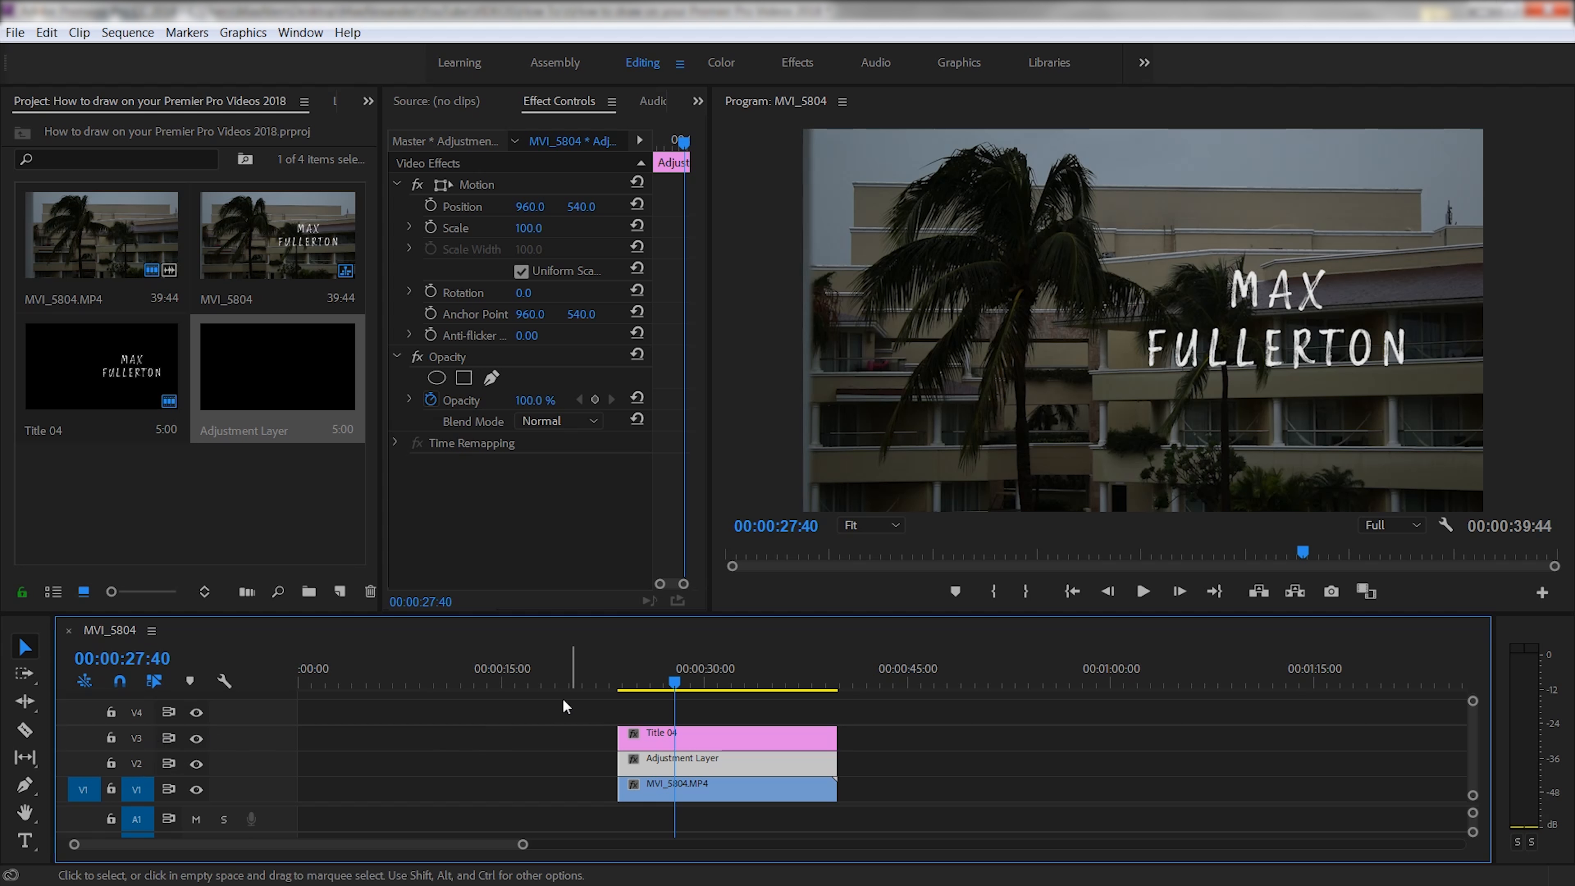
- Move the playhead to the start of the stacked clips and swap the project bin for the Effects panel
click(609, 675)
drag(610, 673, 624, 677)
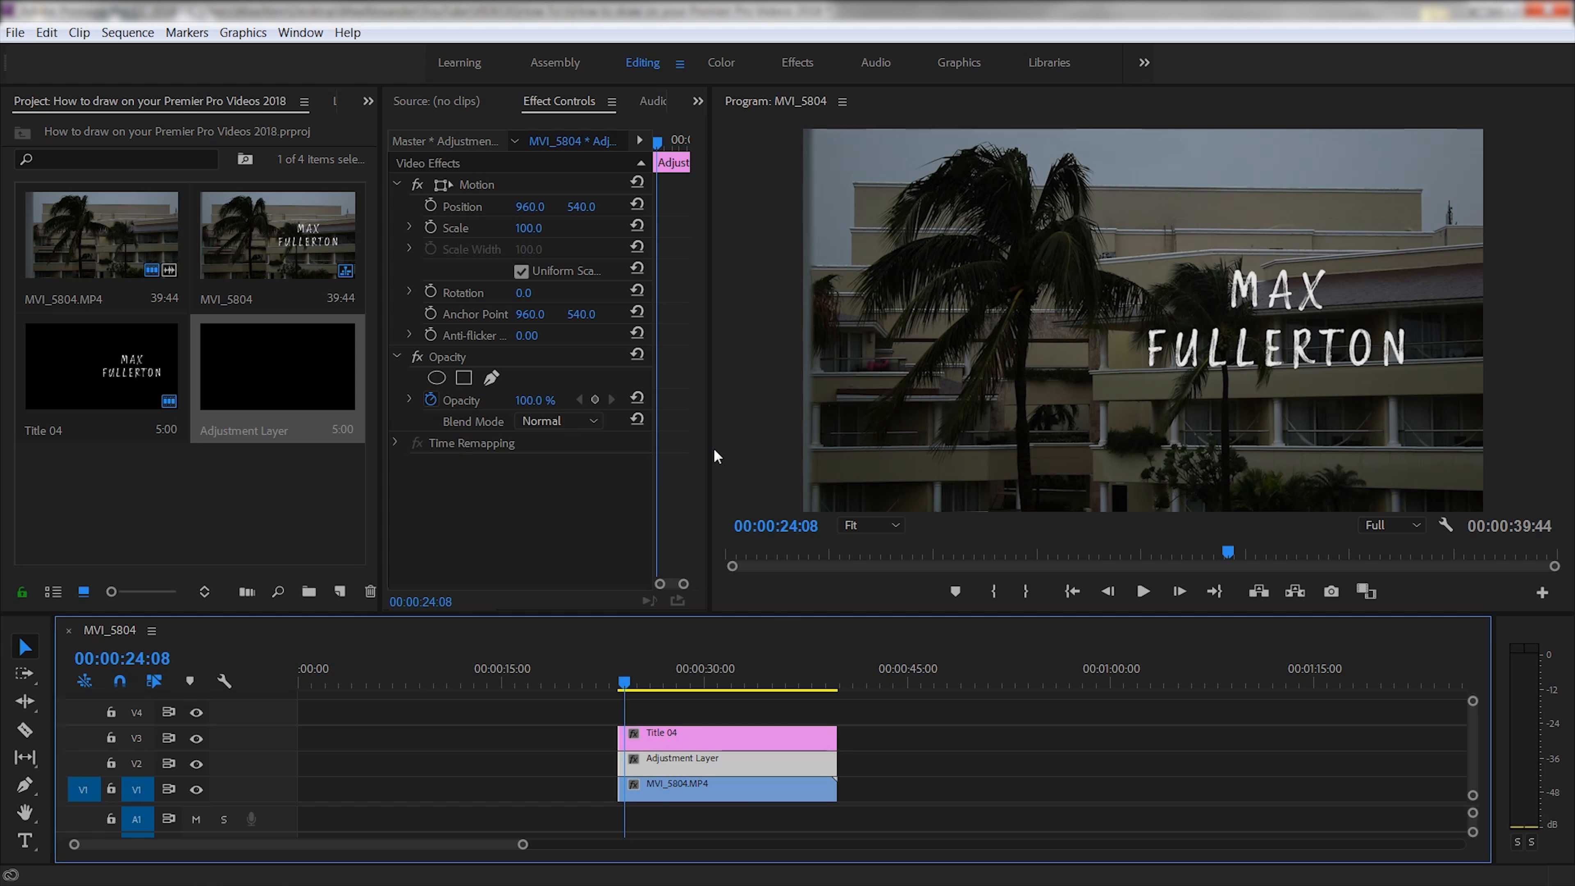
drag(380, 463, 186, 468)
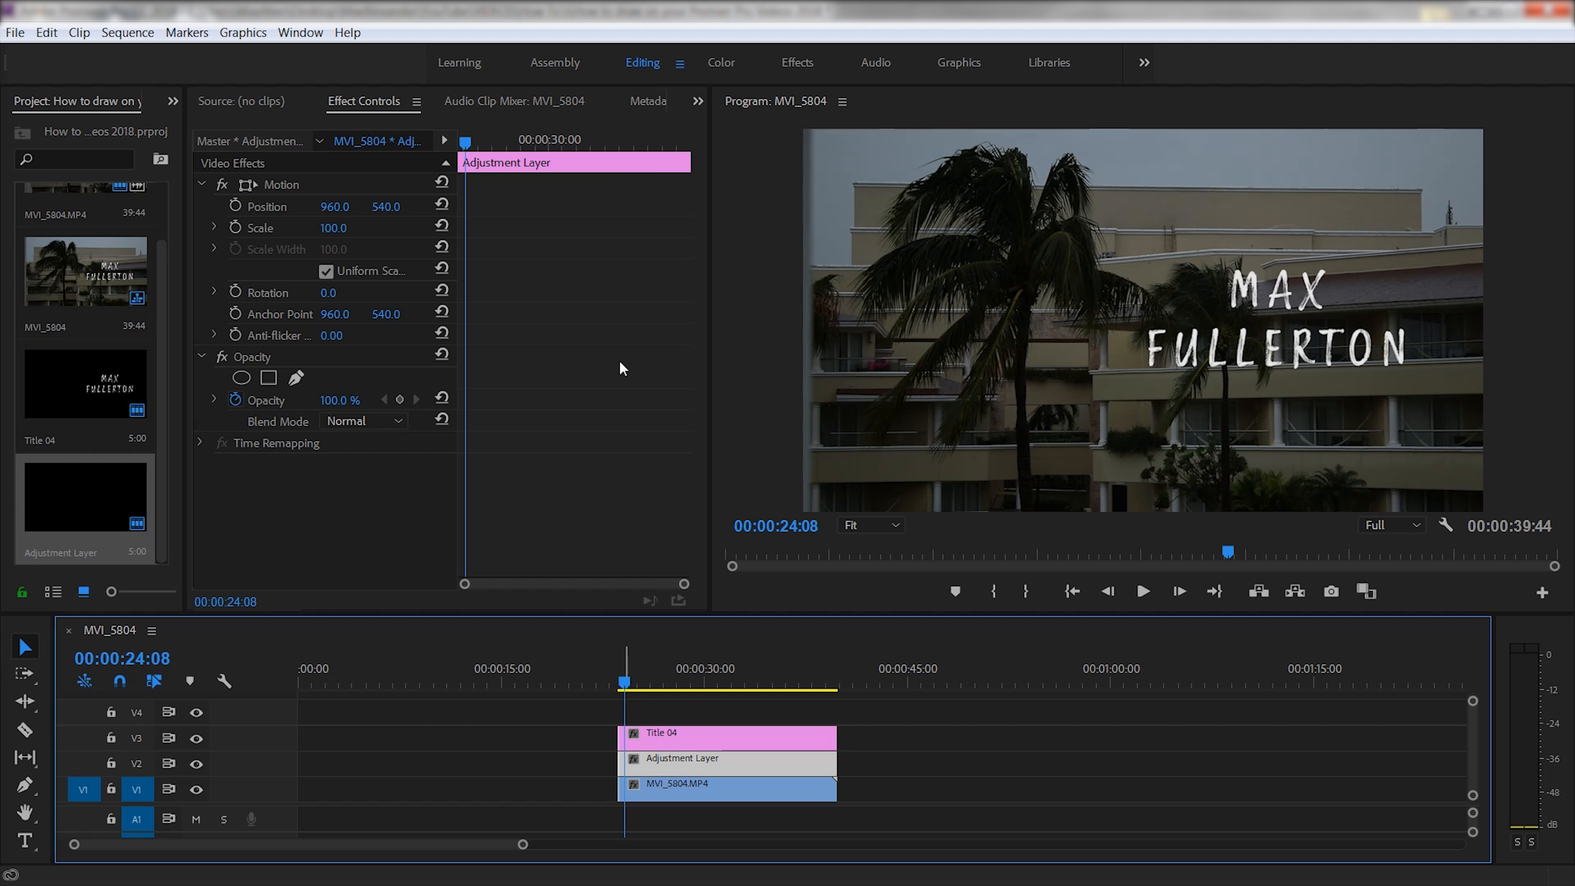
drag(472, 145, 438, 142)
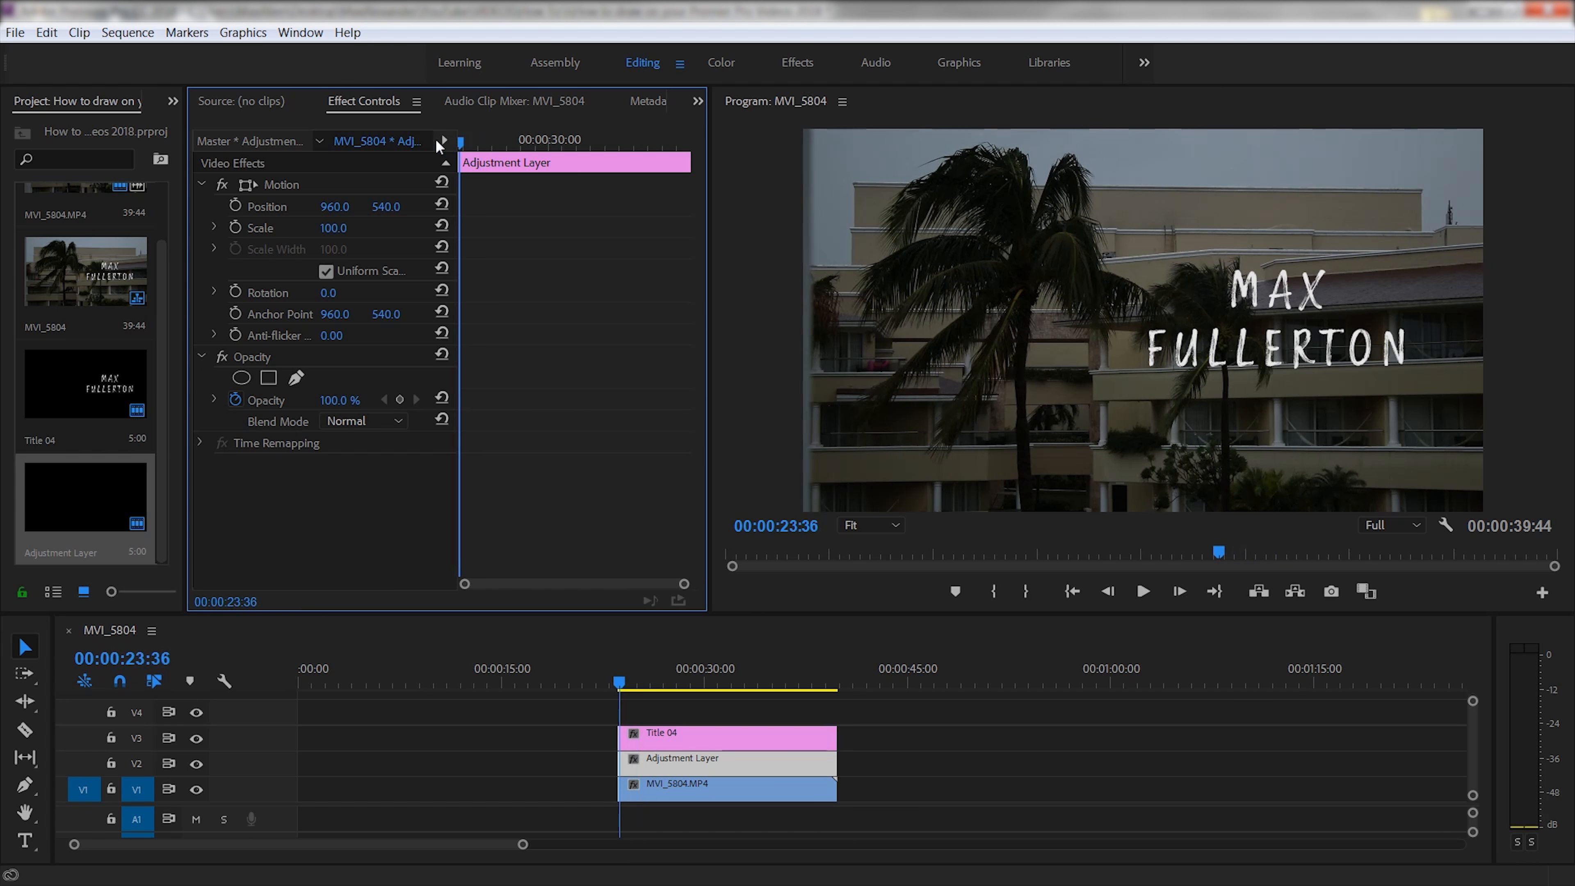
key(Up)
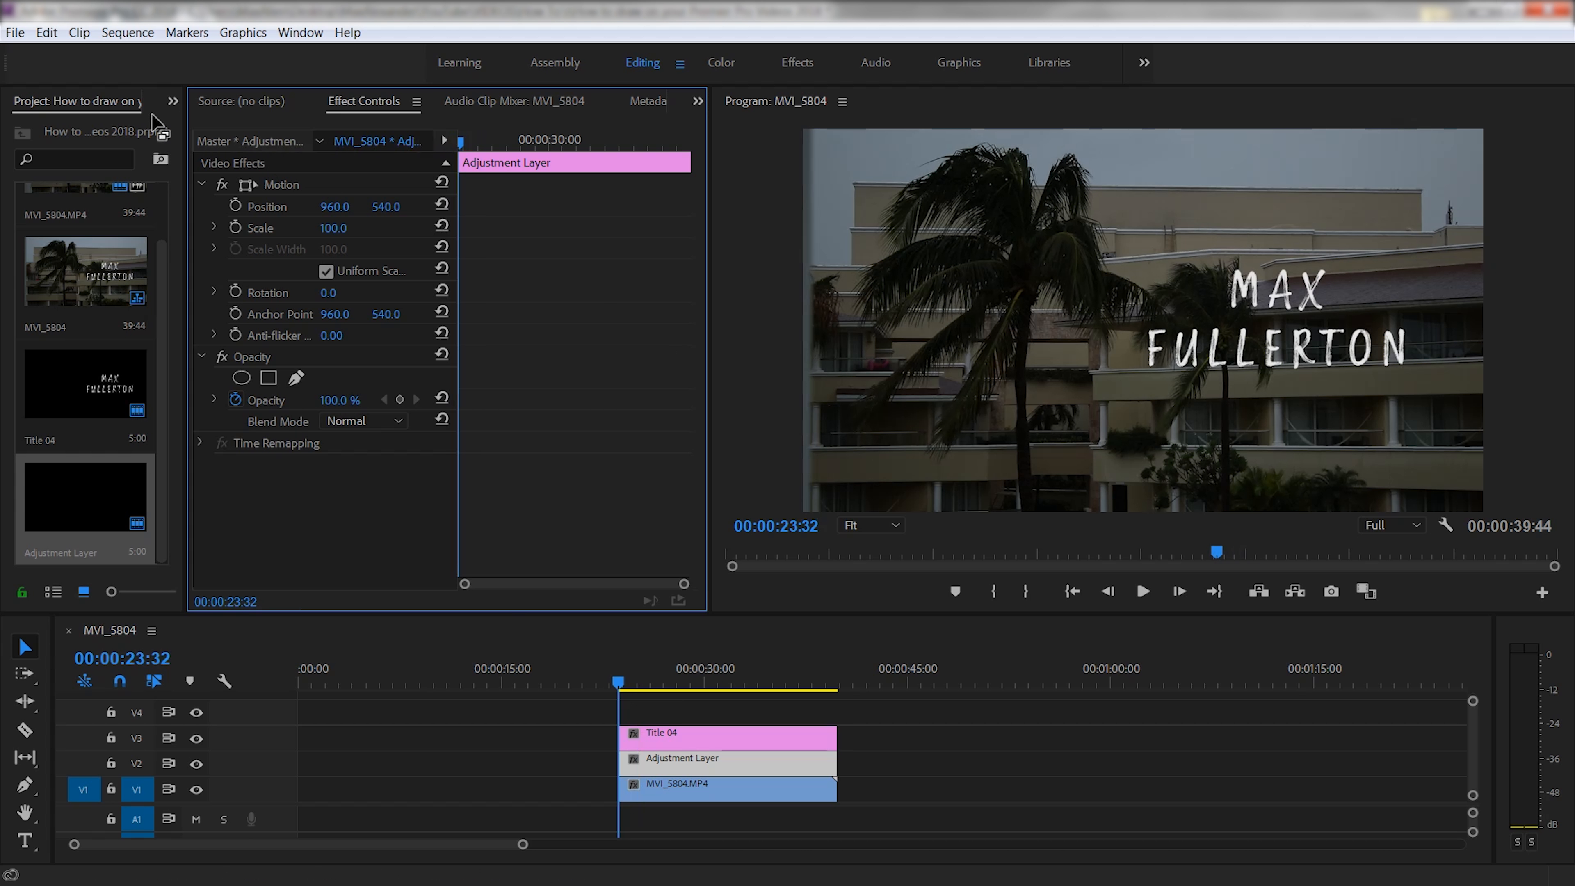
click(165, 98)
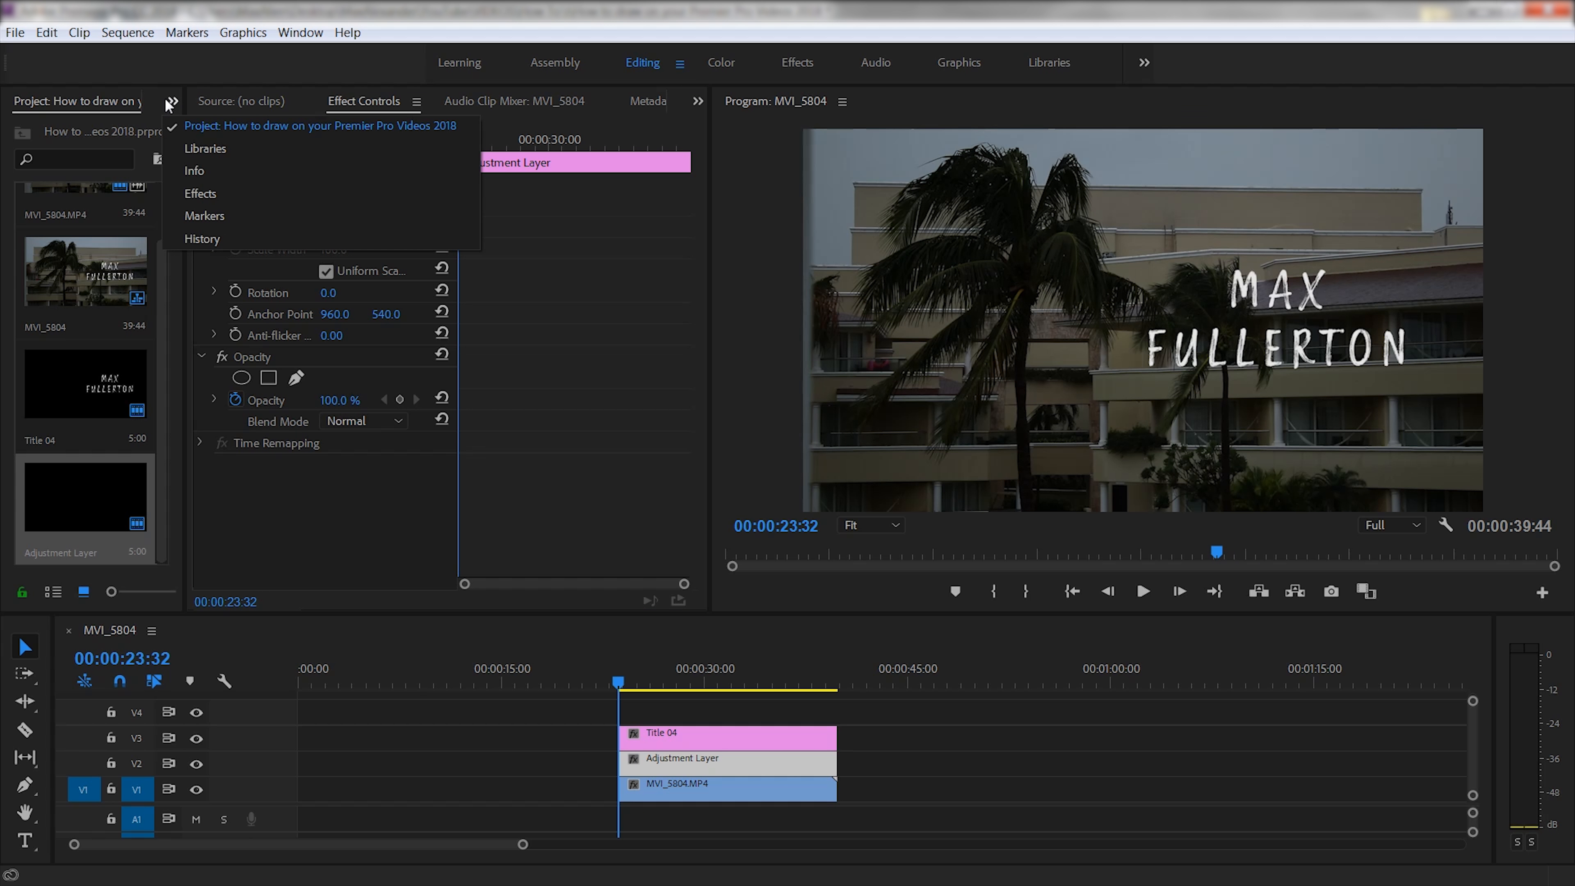
click(196, 194)
- Search the effects for 'WRITE ON' and drop Write-on onto the Adjustment Layer clip
click(72, 128)
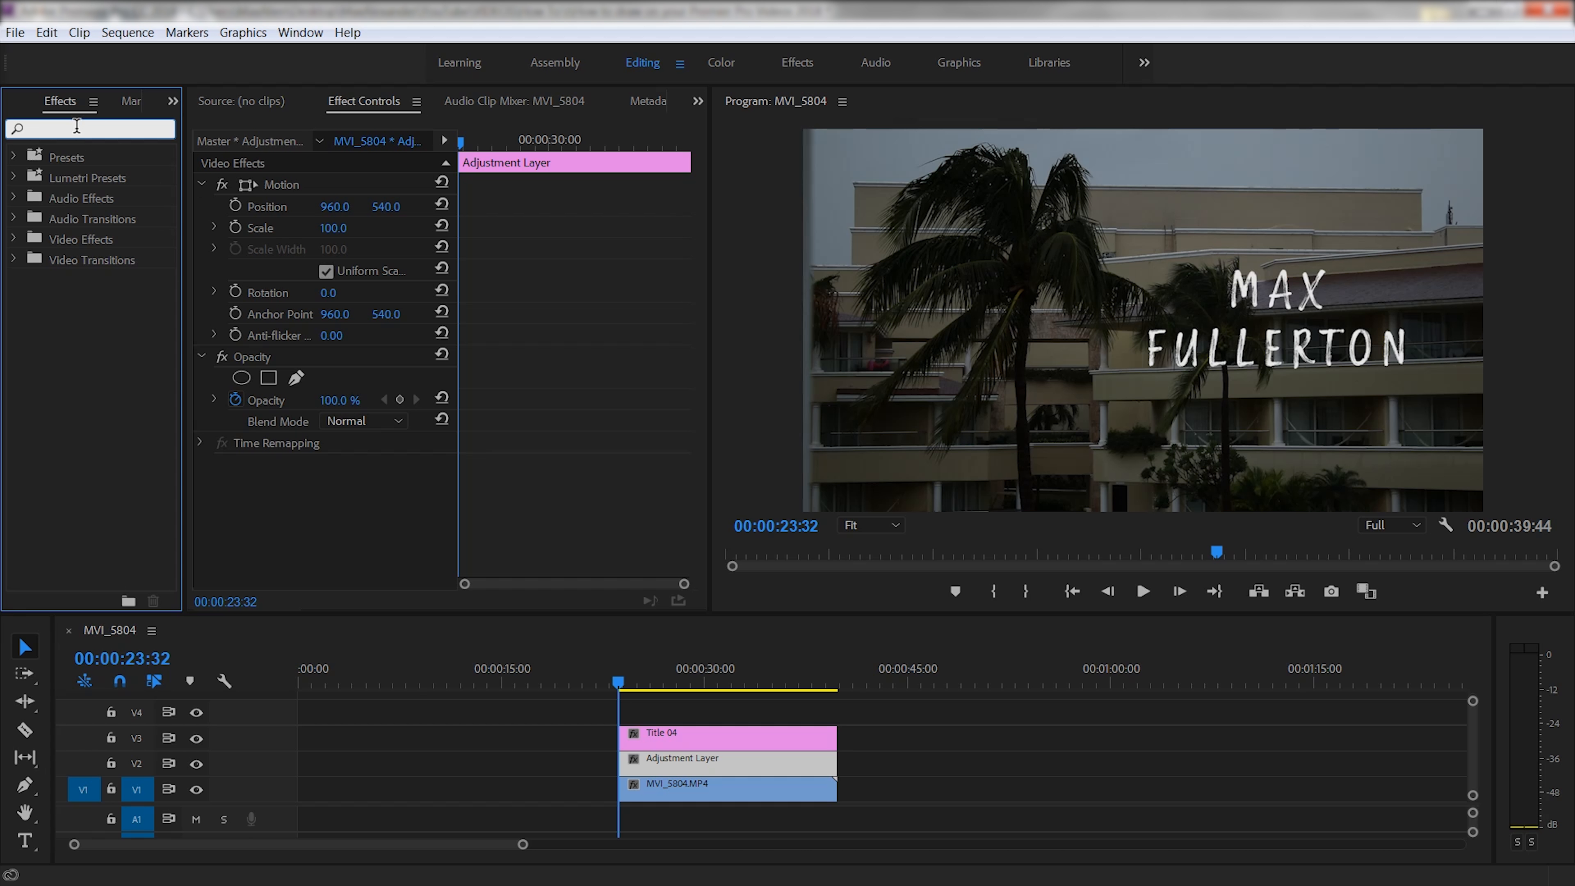
text(WRITE ON)
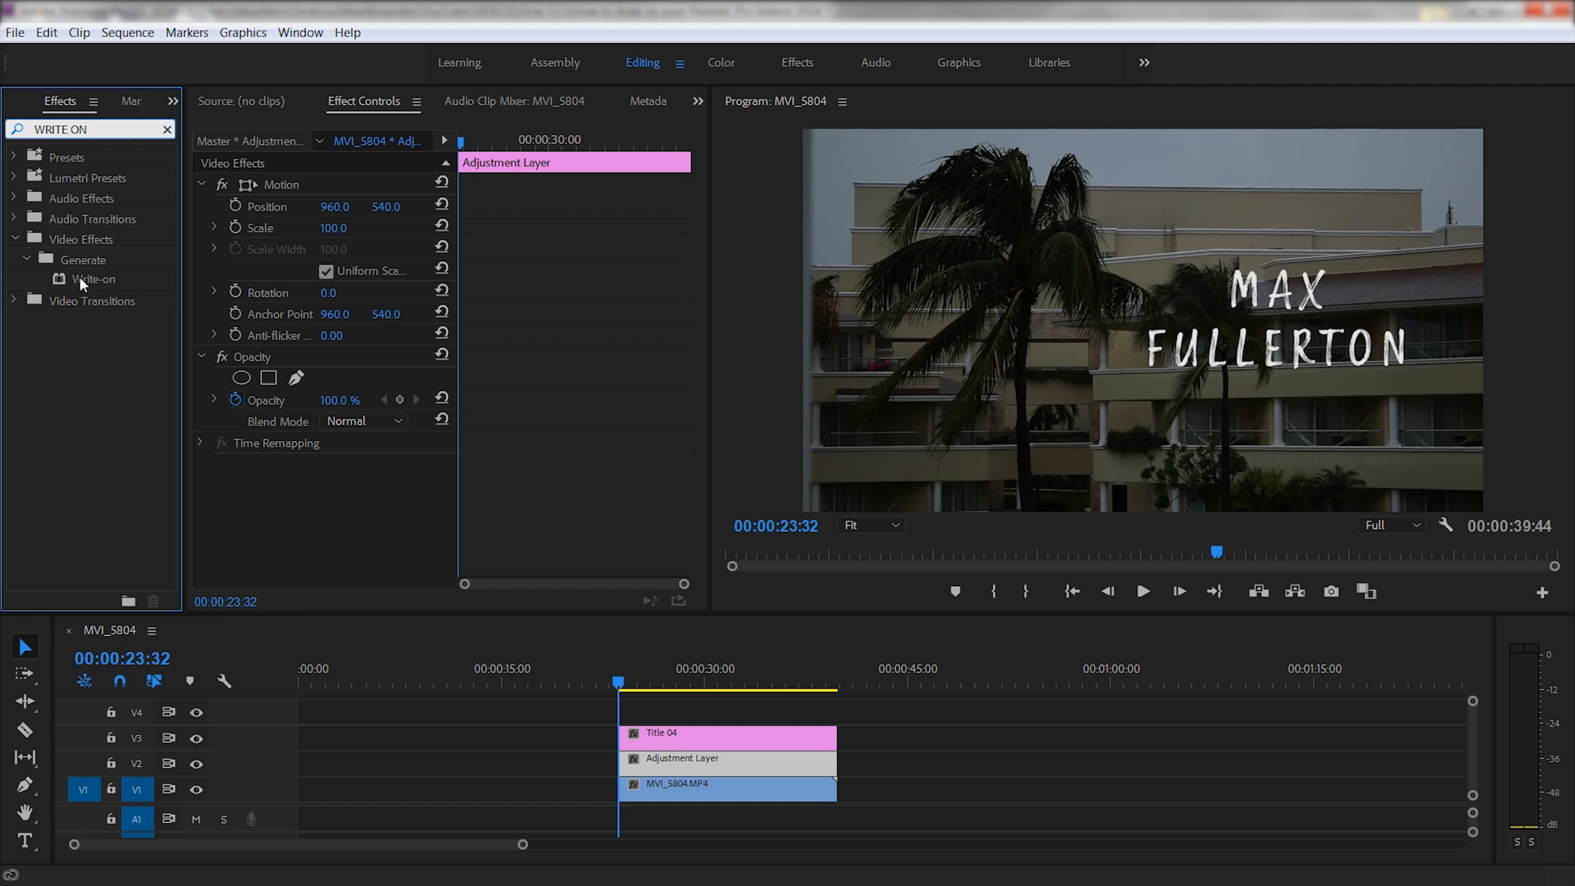
mouse_move(81, 280)
mouse_down()
mouse_move(155, 292)
mouse_move(200, 475)
mouse_move(654, 772)
mouse_move(709, 763)
mouse_up()
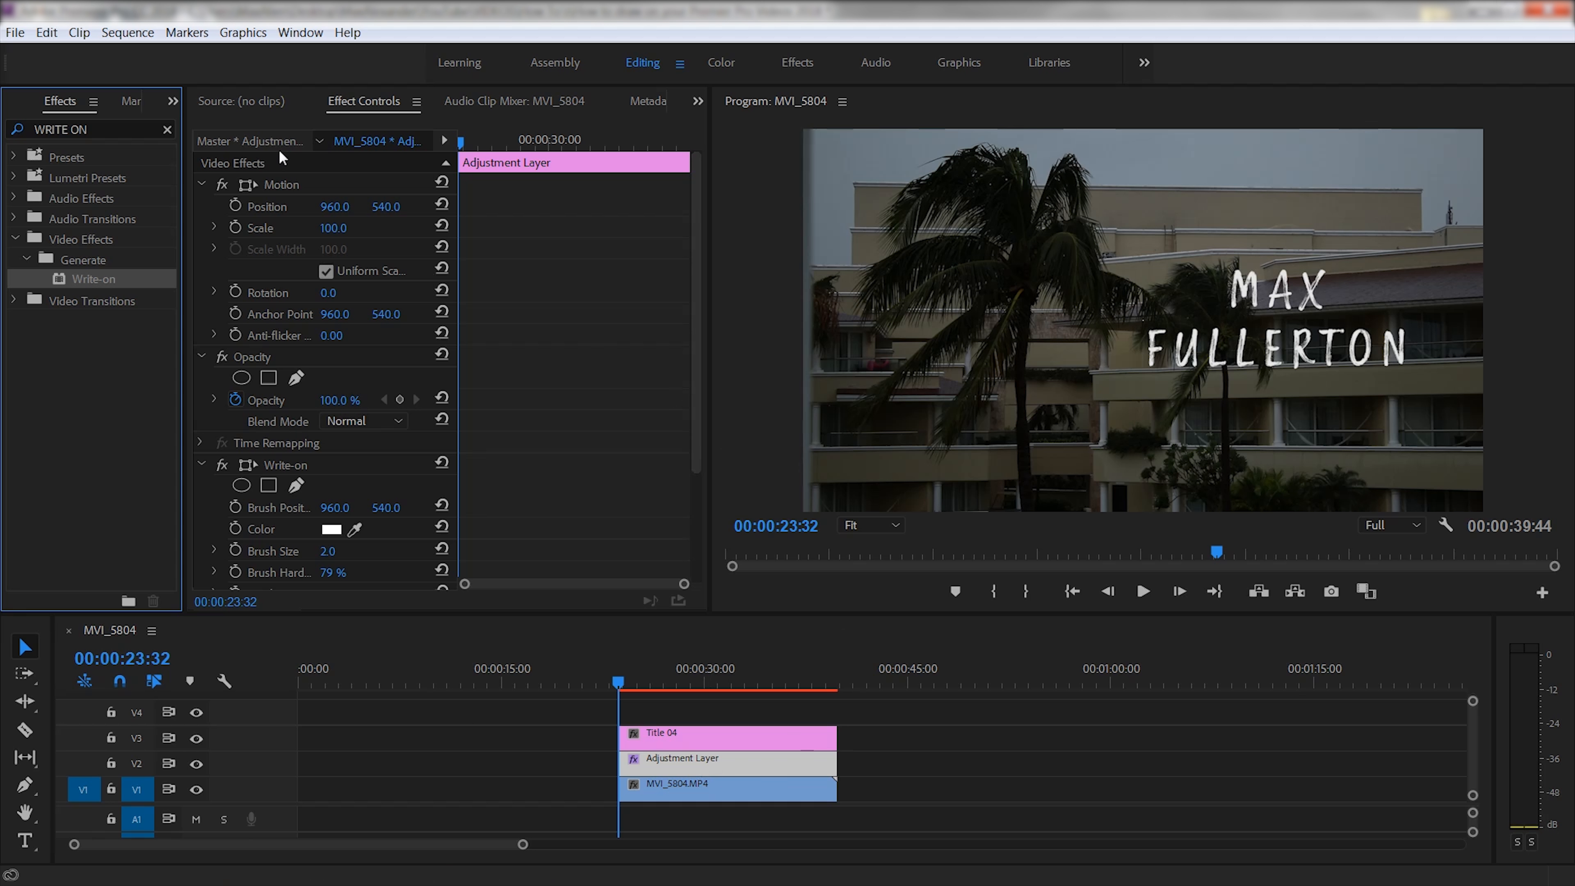
drag(692, 265, 710, 406)
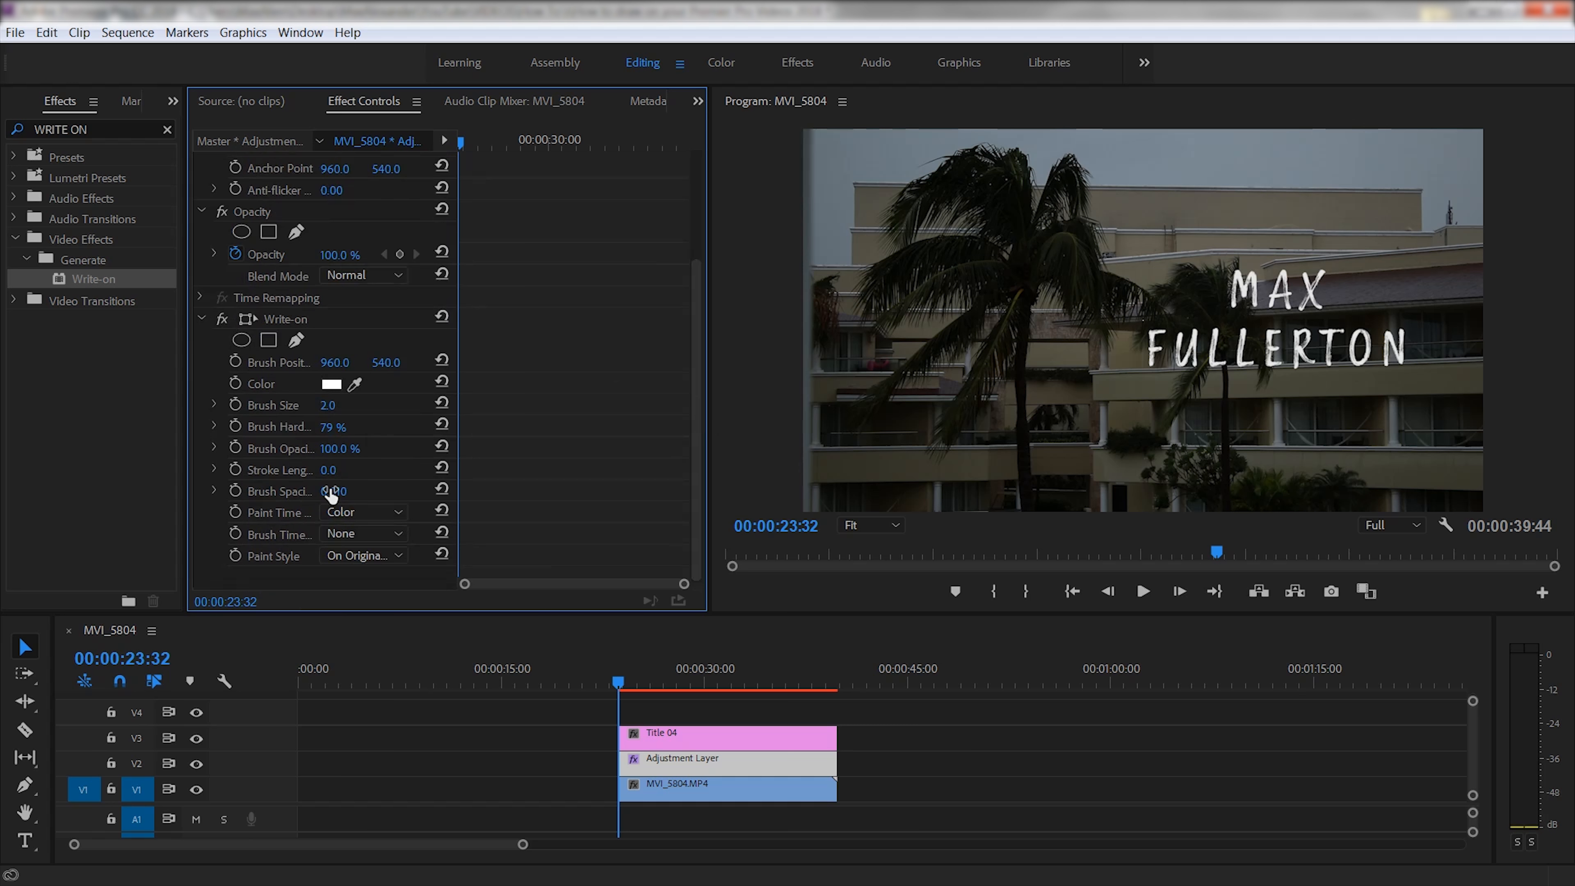